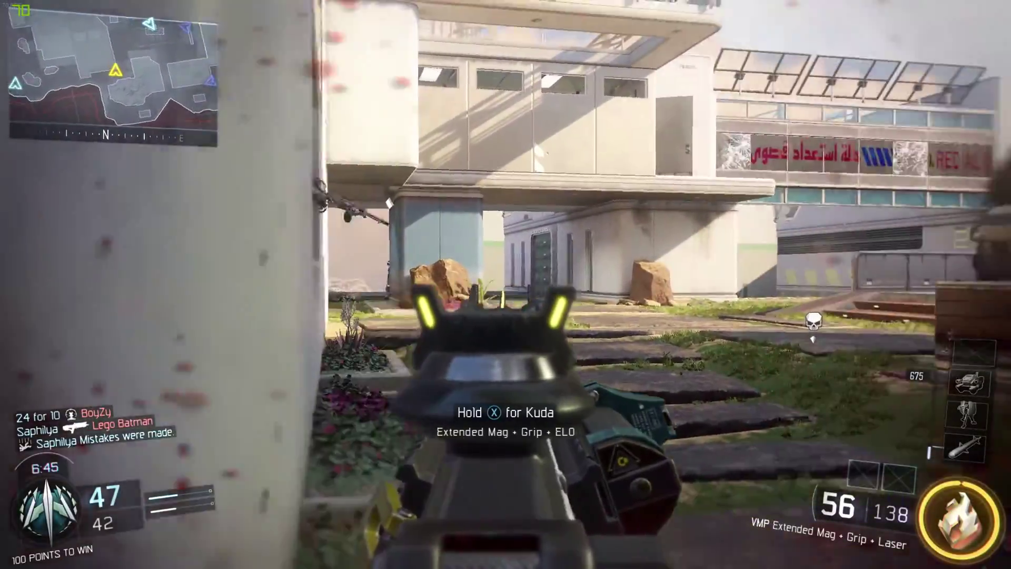
# Step: Fire on the enemies ahead while advancing left, taking down several opponents
pyautogui.click(506, 284)
pyautogui.click(506, 285)
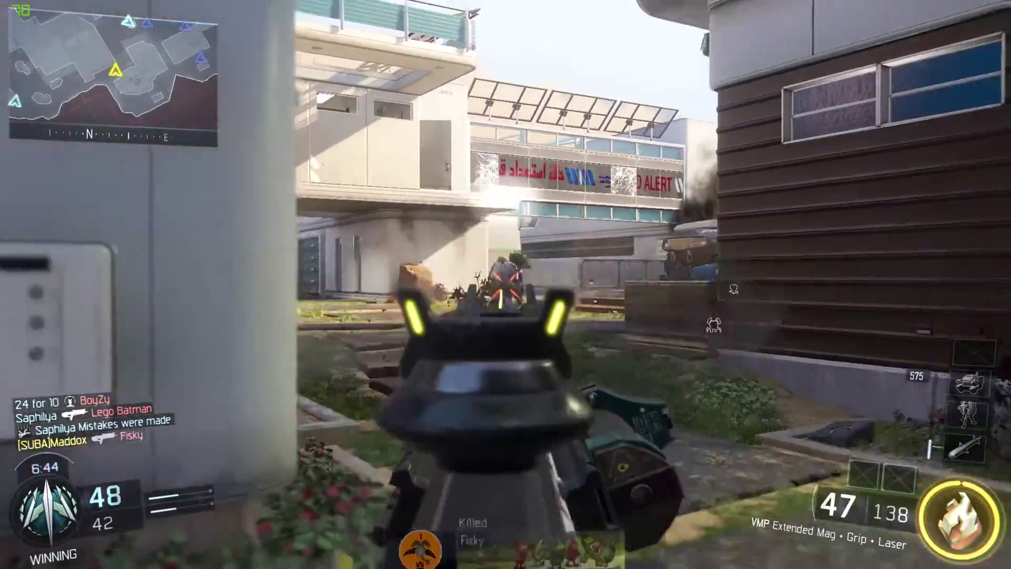
pyautogui.click(505, 285)
pyautogui.click(505, 285)
pyautogui.click(506, 284)
pyautogui.click(506, 285)
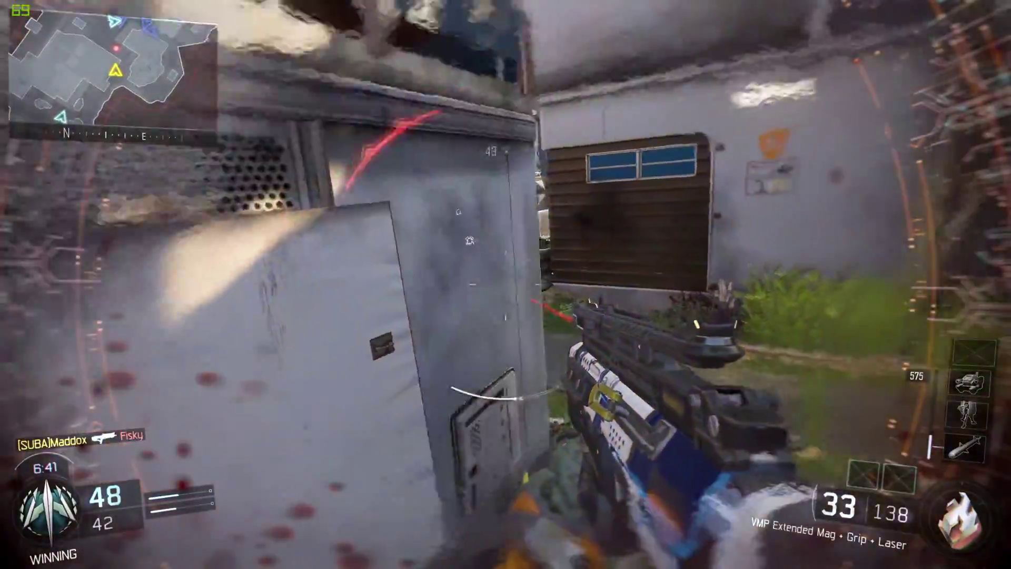
pyautogui.click(505, 284)
pyautogui.click(506, 284)
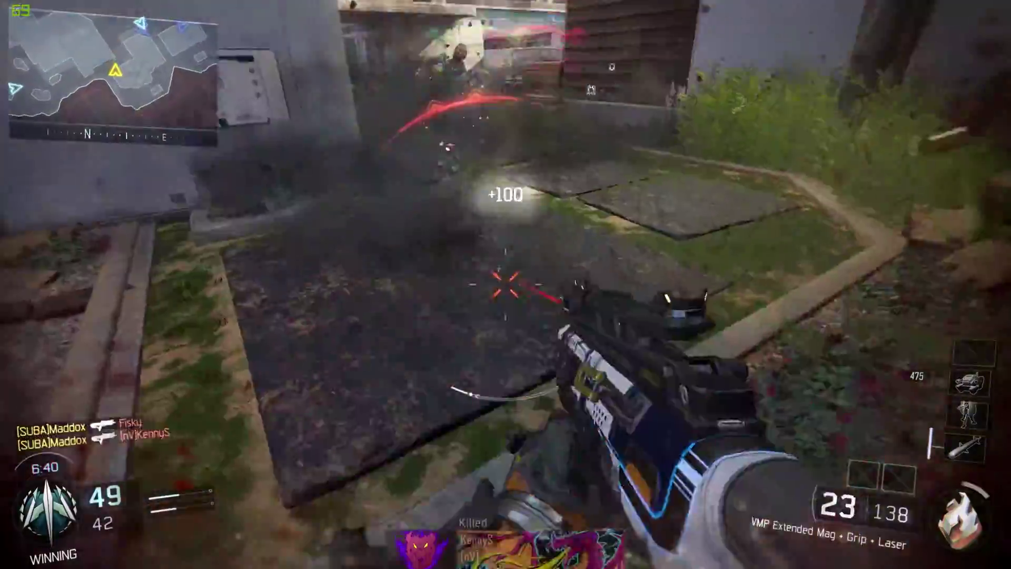
pyautogui.click(505, 284)
# Step: Reload, clear the enemies along the wall and corridor, then push into the open area
pyautogui.press('r')
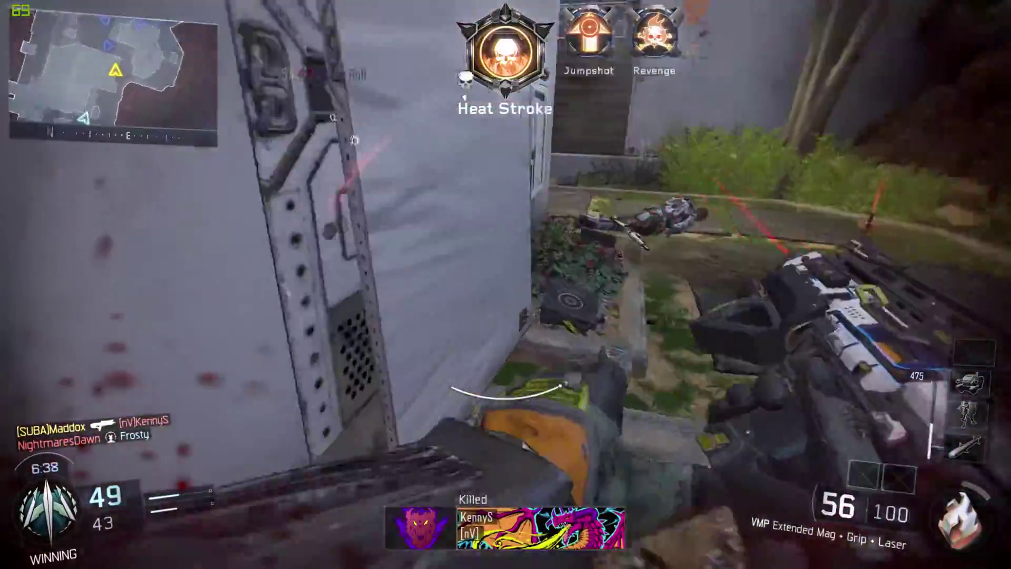
pyautogui.click(505, 284)
pyautogui.click(505, 284)
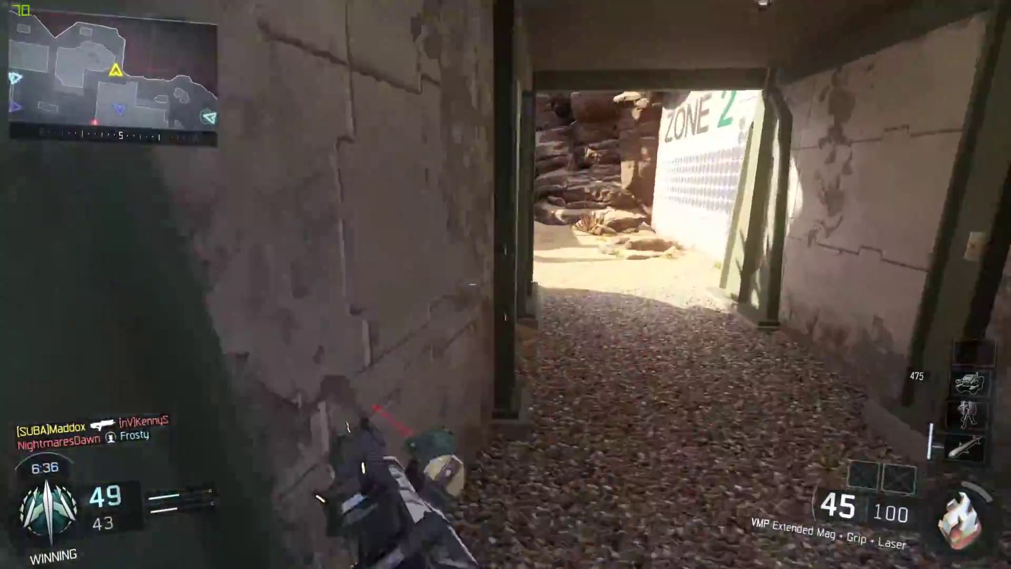
pyautogui.click(505, 284)
pyautogui.press('r')
pyautogui.press('w')
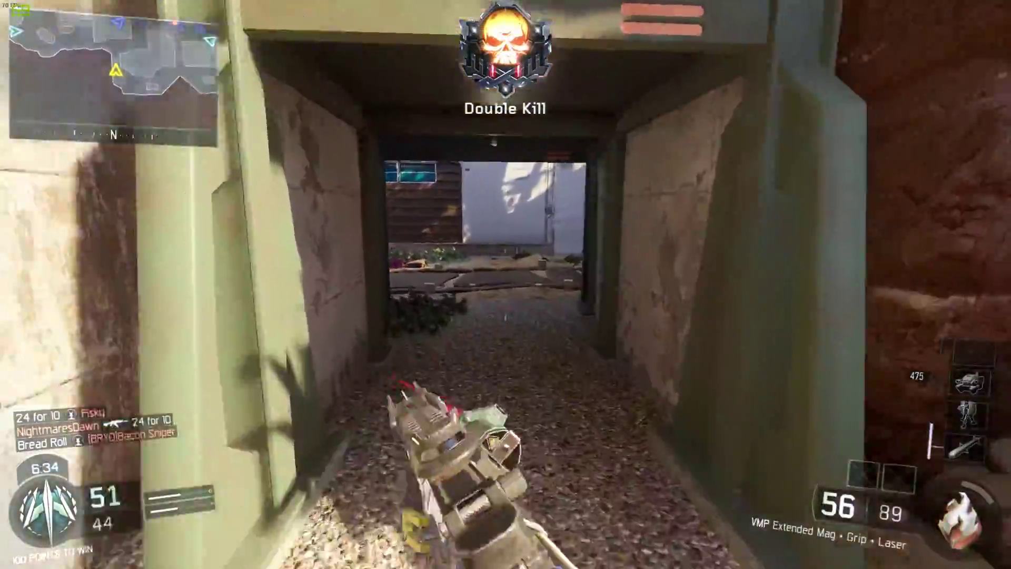
pyautogui.press('w')
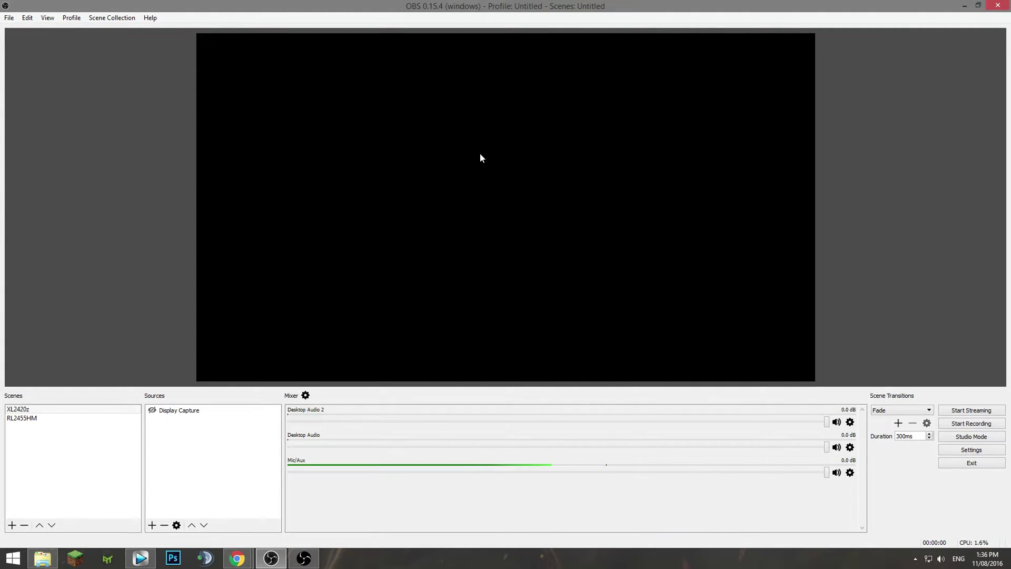
# Step: In OBS Settings, review the Advanced page, then view Hotkeys where Start and Stop Recording use Num -
pyautogui.click(943, 449)
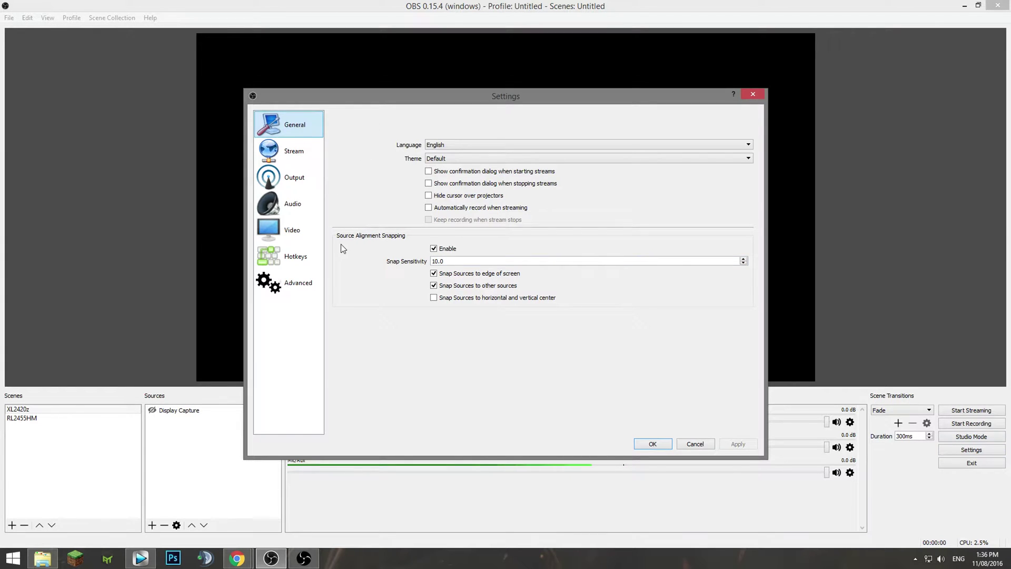
pyautogui.click(310, 286)
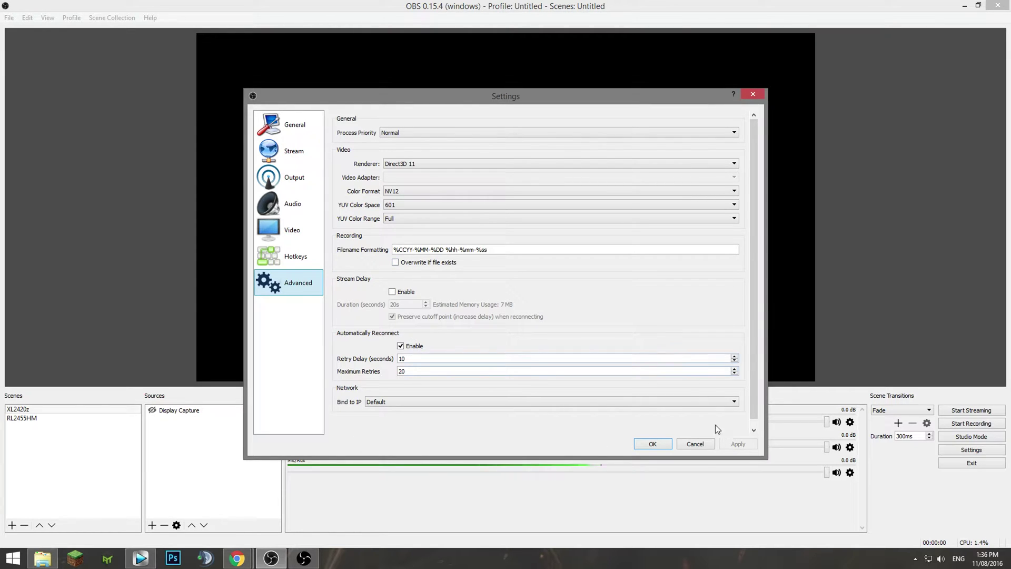
pyautogui.click(311, 256)
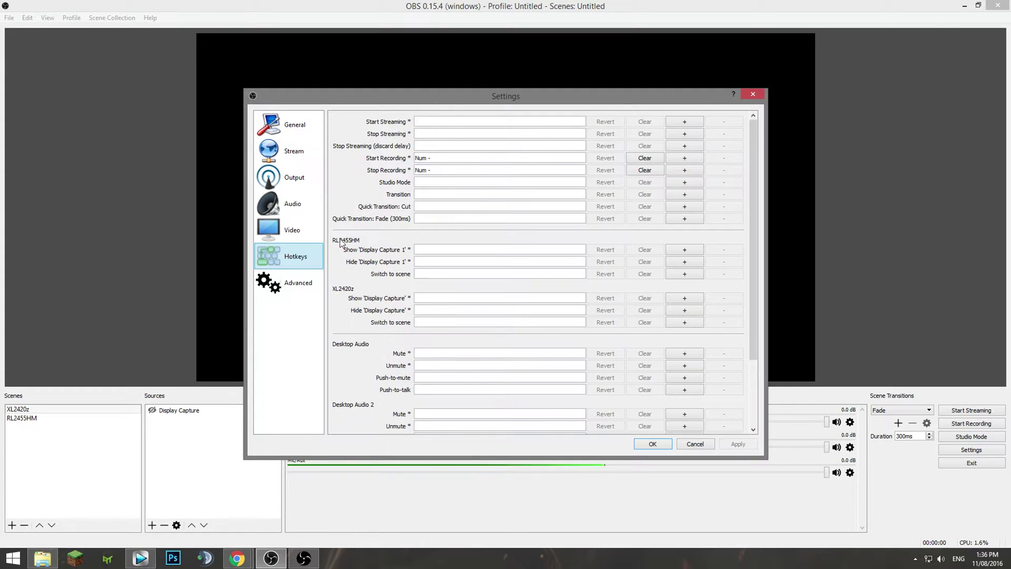
# Step: Confirm 1920x1080 base and output resolution, with Lanczos downscale filter and 60 Common FPS
pyautogui.click(305, 230)
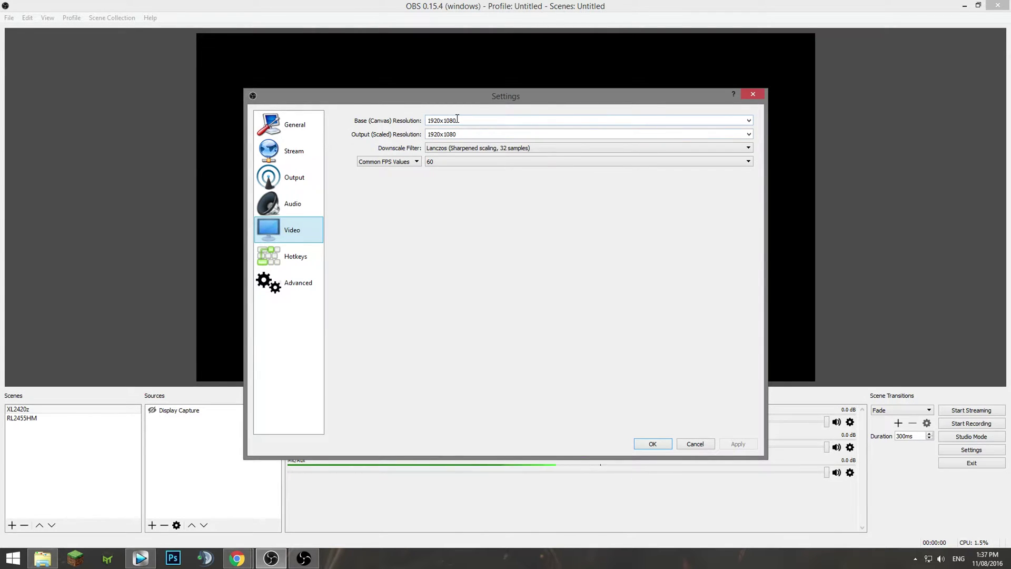
pyautogui.click(529, 150)
pyautogui.click(511, 170)
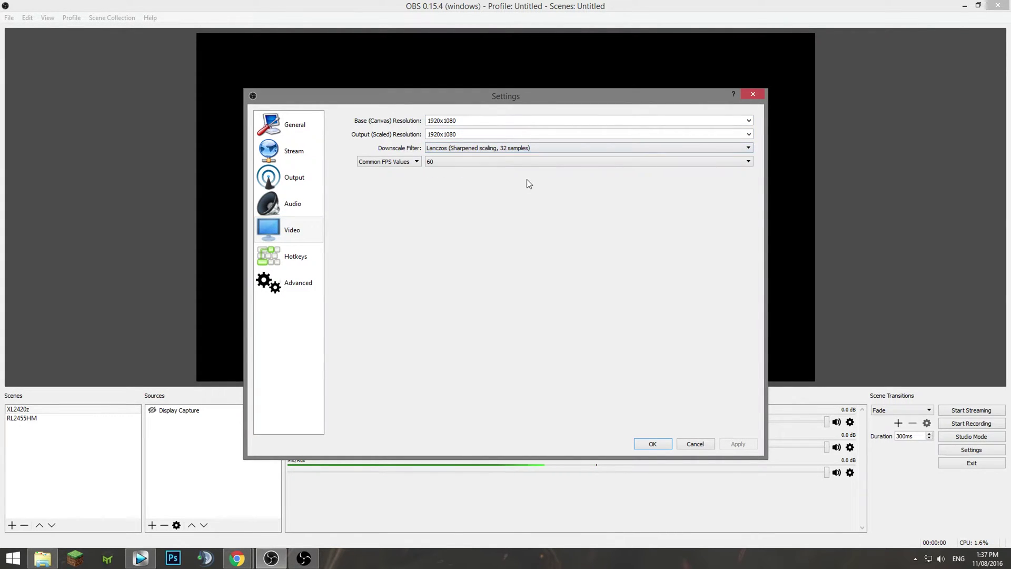
pyautogui.click(416, 162)
pyautogui.click(384, 170)
pyautogui.click(446, 161)
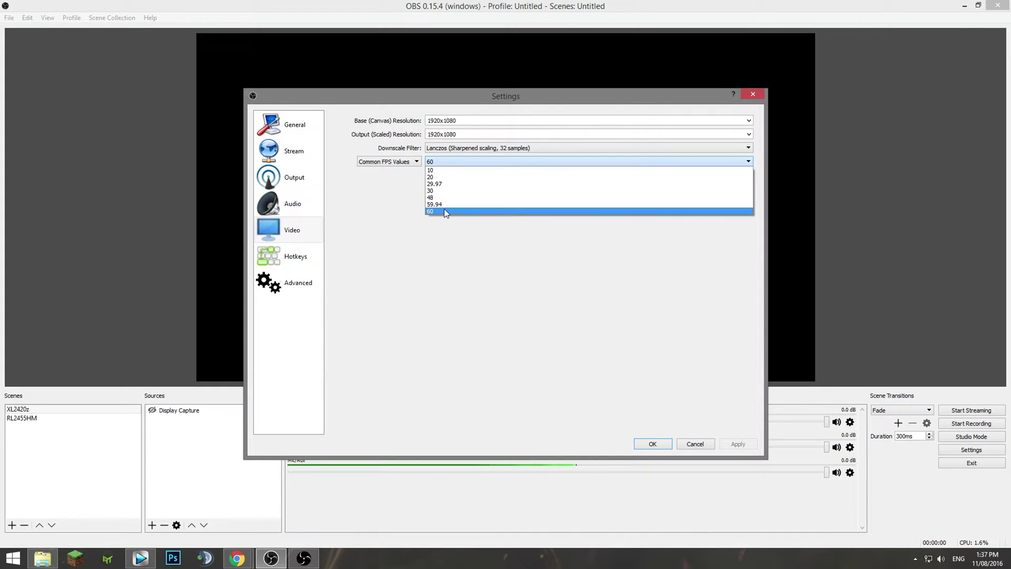
pyautogui.click(444, 210)
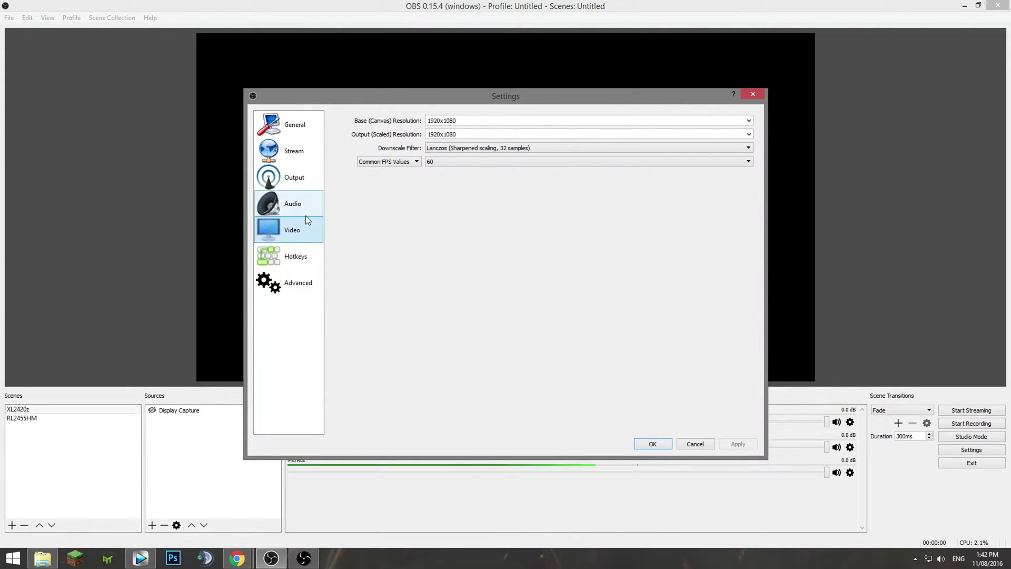
# Step: Verify the AT2020USB+ microphone's Windows default format is 2 channel, 16 bit, 44100 Hz
pyautogui.click(304, 205)
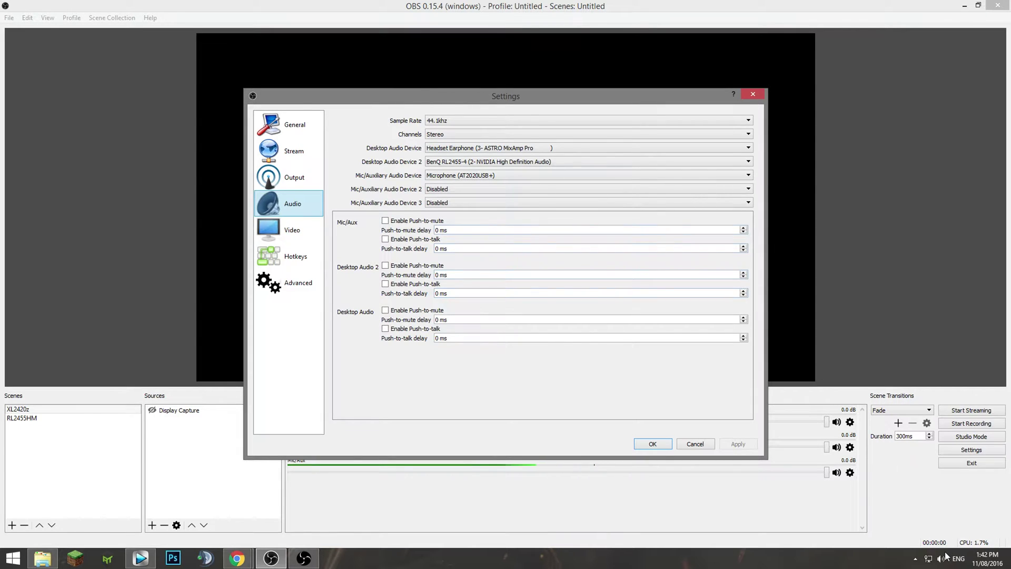
pyautogui.rightClick(942, 561)
pyautogui.click(941, 527)
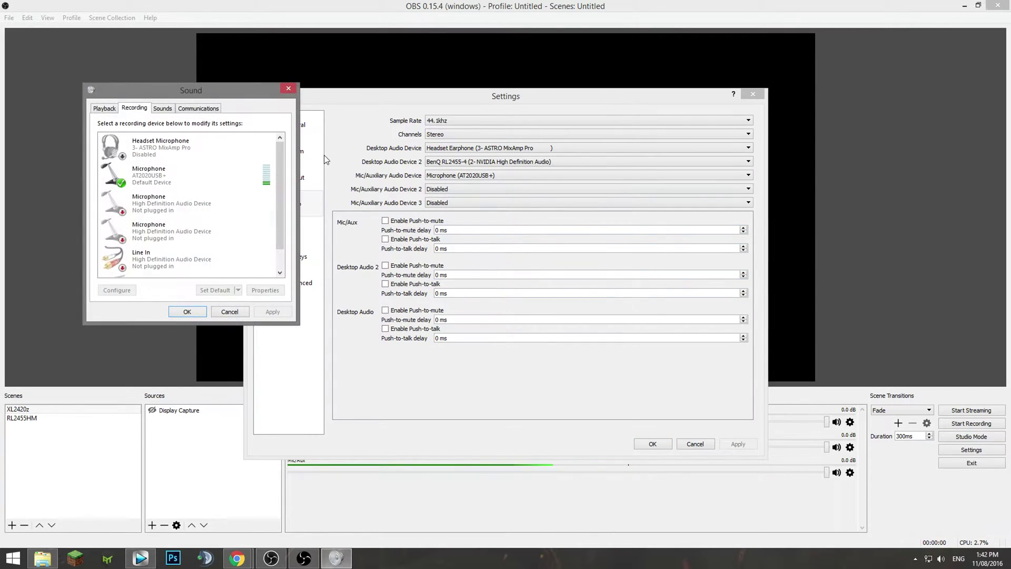
pyautogui.rightClick(141, 181)
pyautogui.click(158, 240)
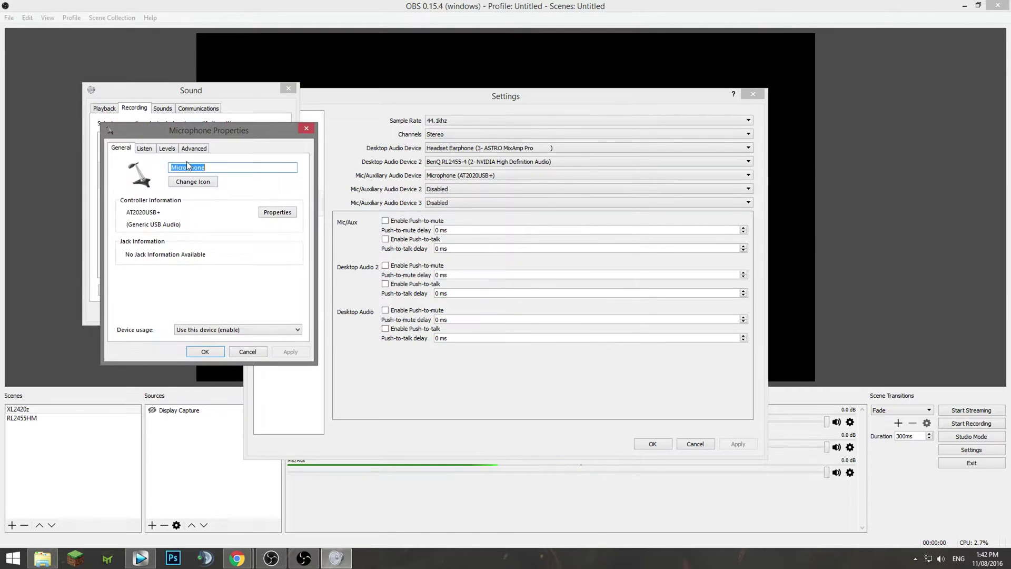
pyautogui.click(193, 148)
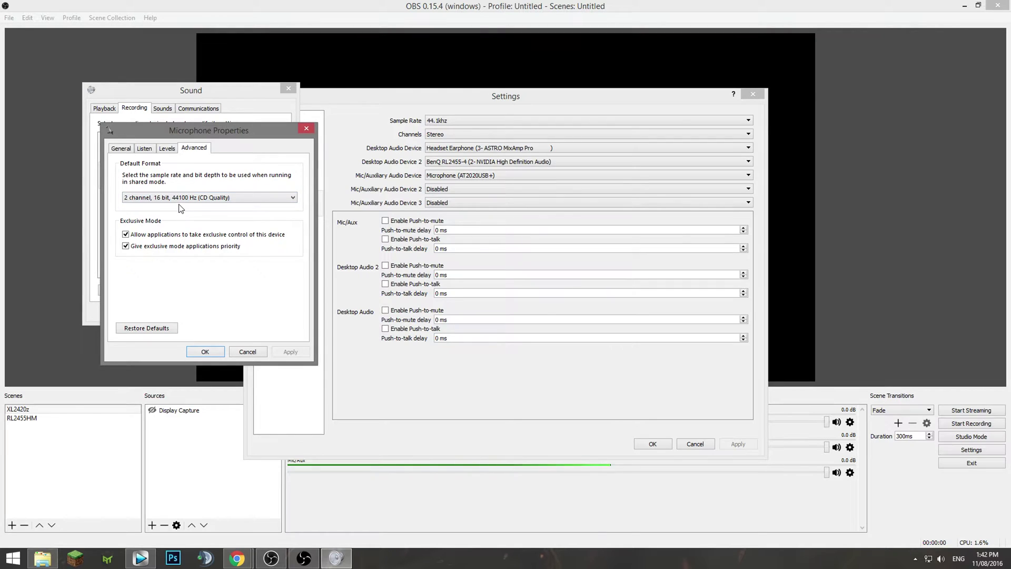
pyautogui.click(212, 351)
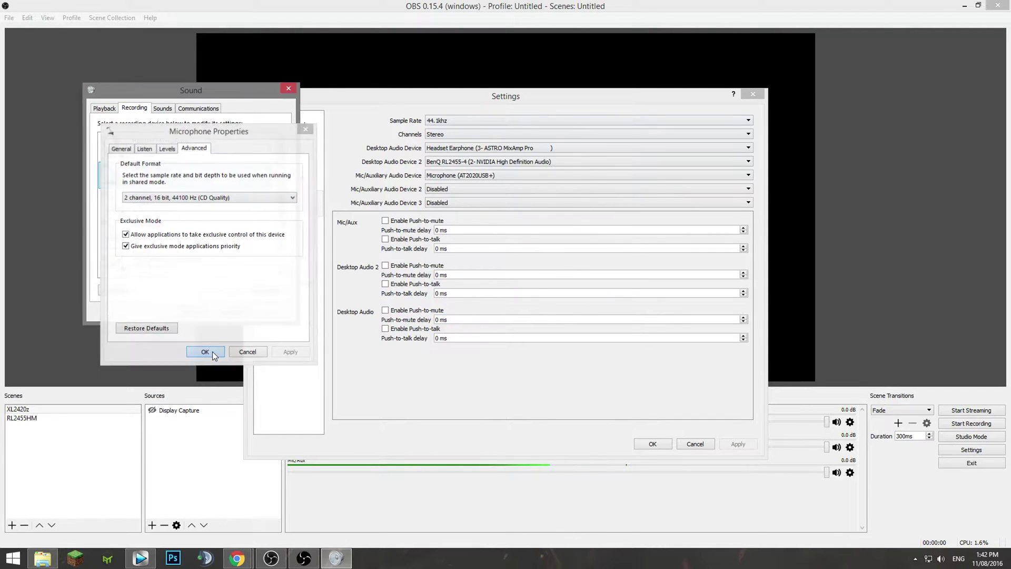
pyautogui.click(200, 311)
# Step: Keep 44.1khz sample rate, Stereo channels and Microphone (AT2020USB+) as Mic/Auxiliary device
pyautogui.click(460, 118)
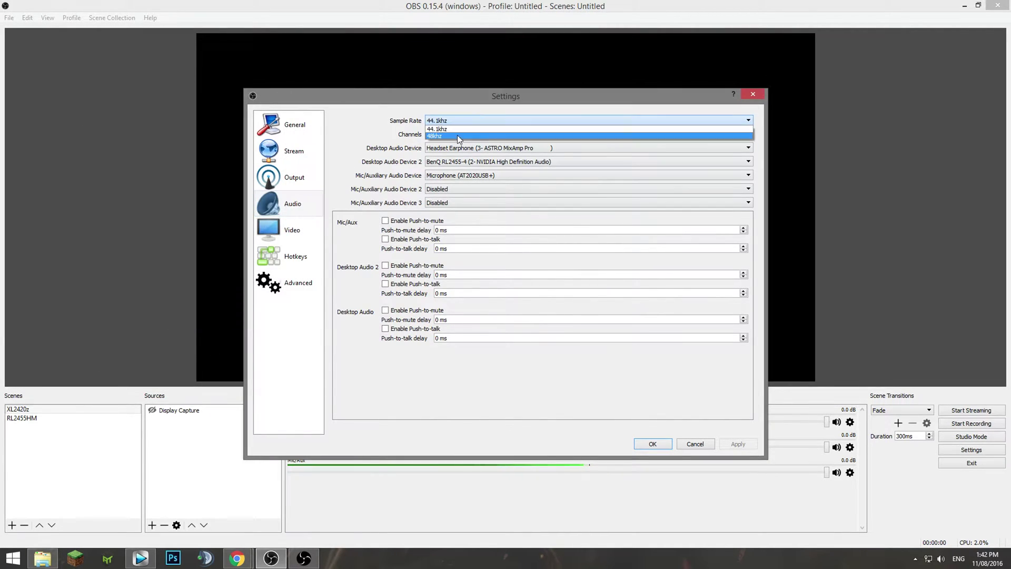
pyautogui.click(447, 129)
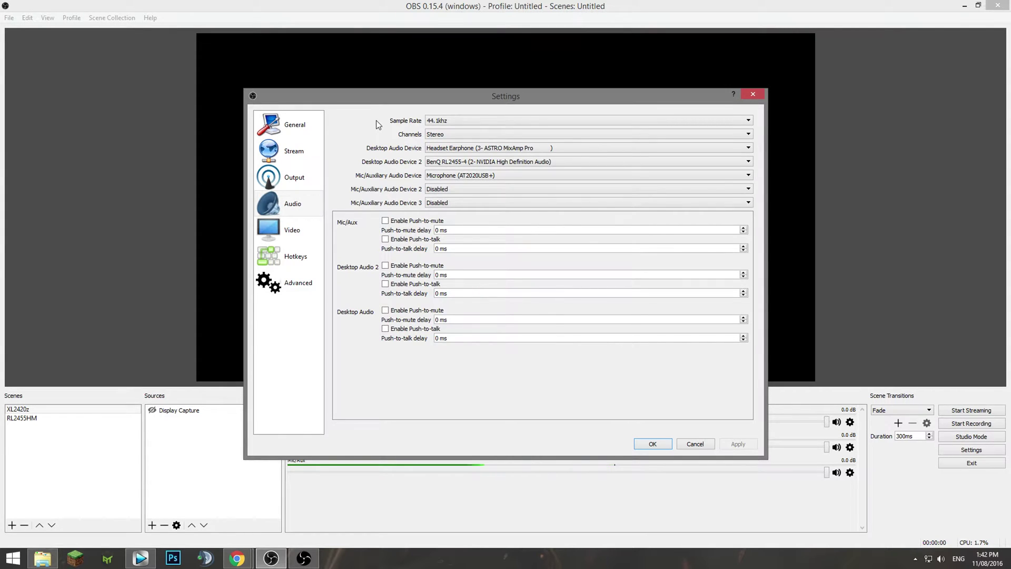
pyautogui.click(437, 135)
pyautogui.click(437, 135)
pyautogui.click(478, 177)
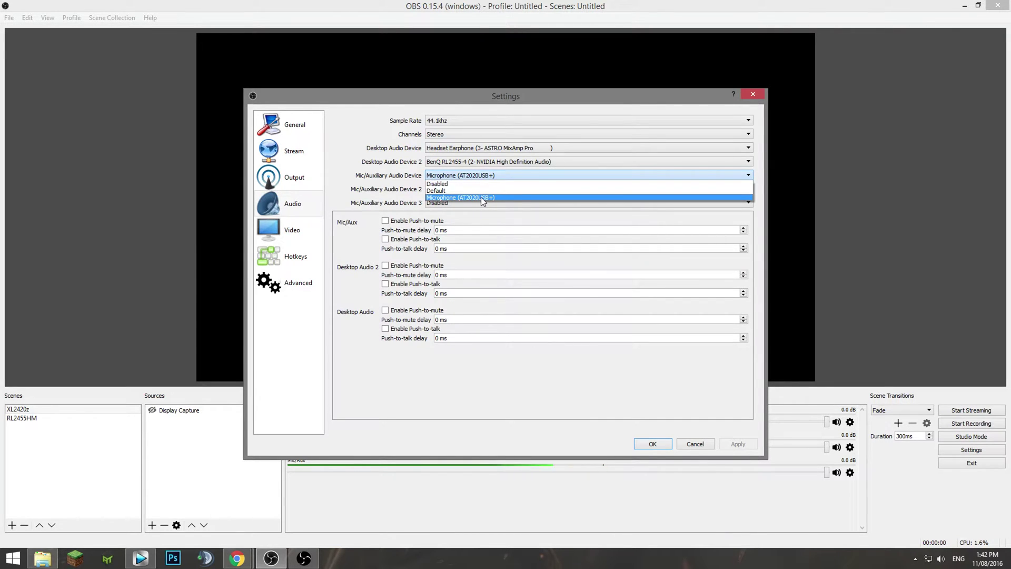
pyautogui.click(481, 196)
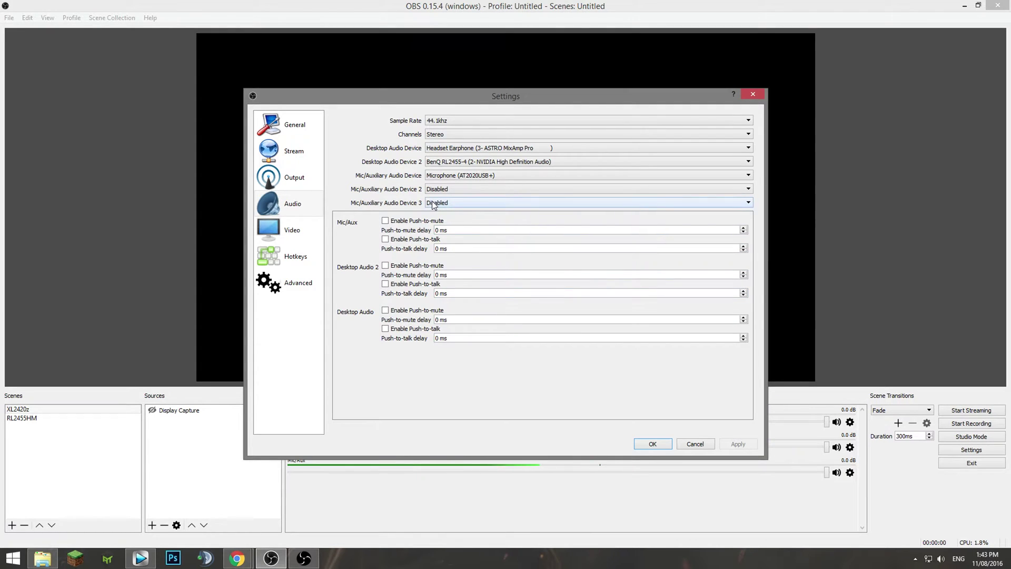
# Step: Check the Recording output uses mp4 format, audio tracks 1–3 and NVENC H.264, then return to Audio
pyautogui.click(305, 181)
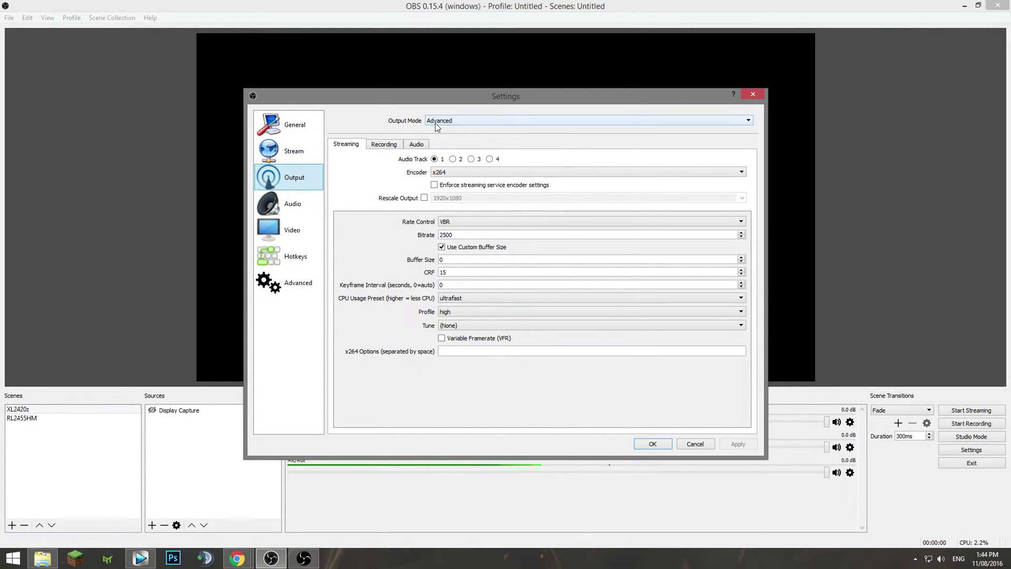
pyautogui.click(395, 147)
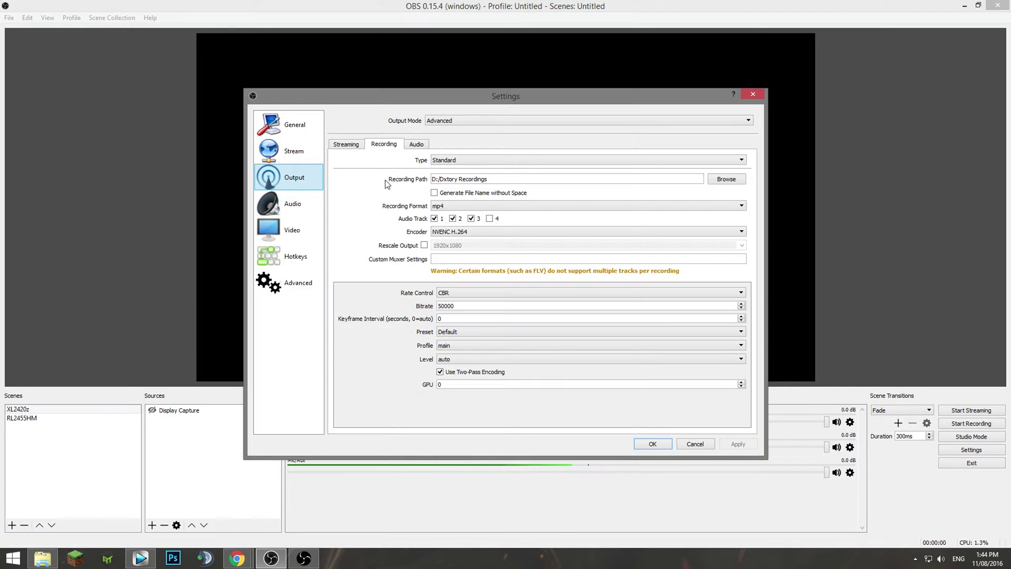
pyautogui.click(441, 205)
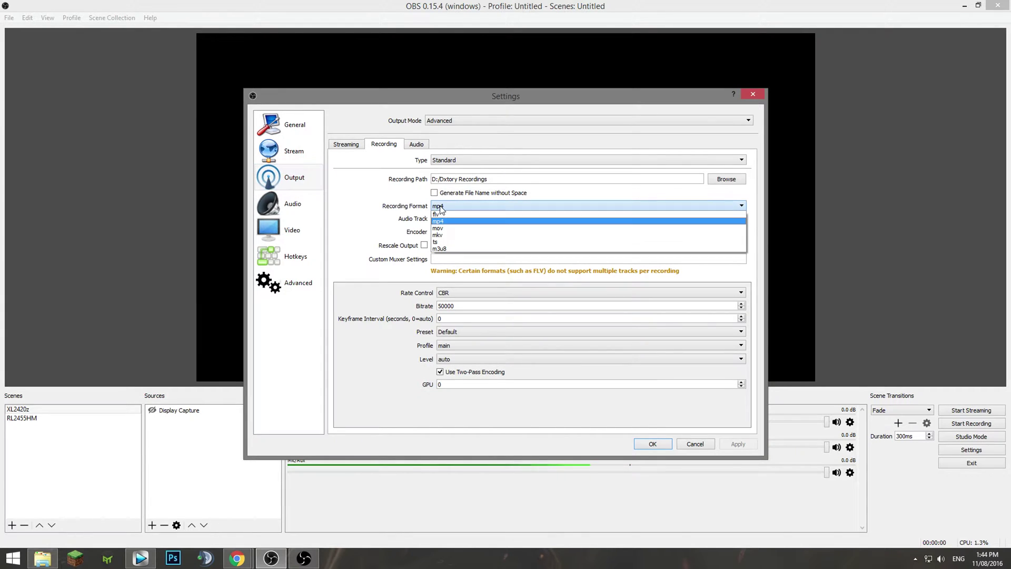
pyautogui.click(441, 208)
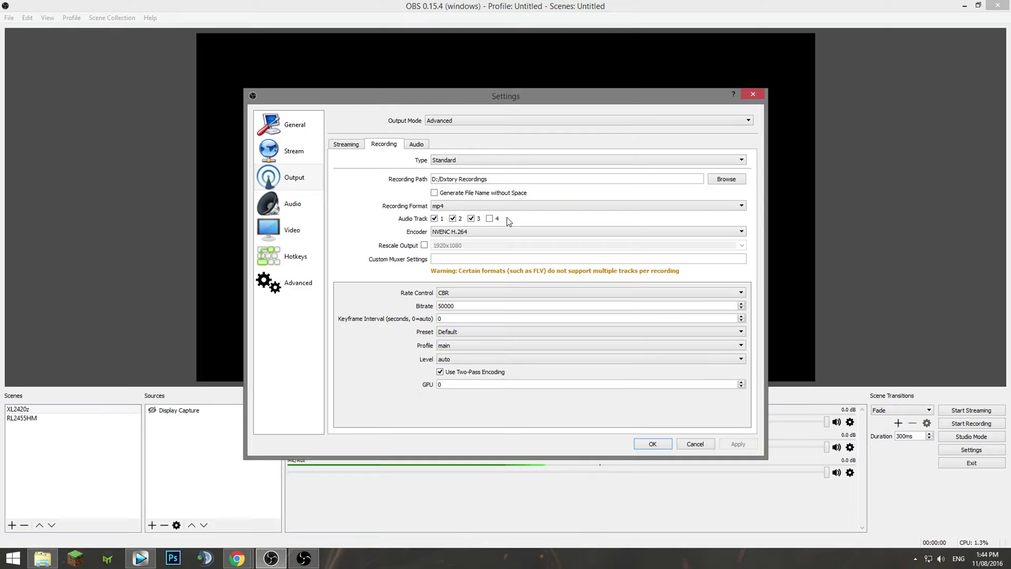
pyautogui.click(299, 204)
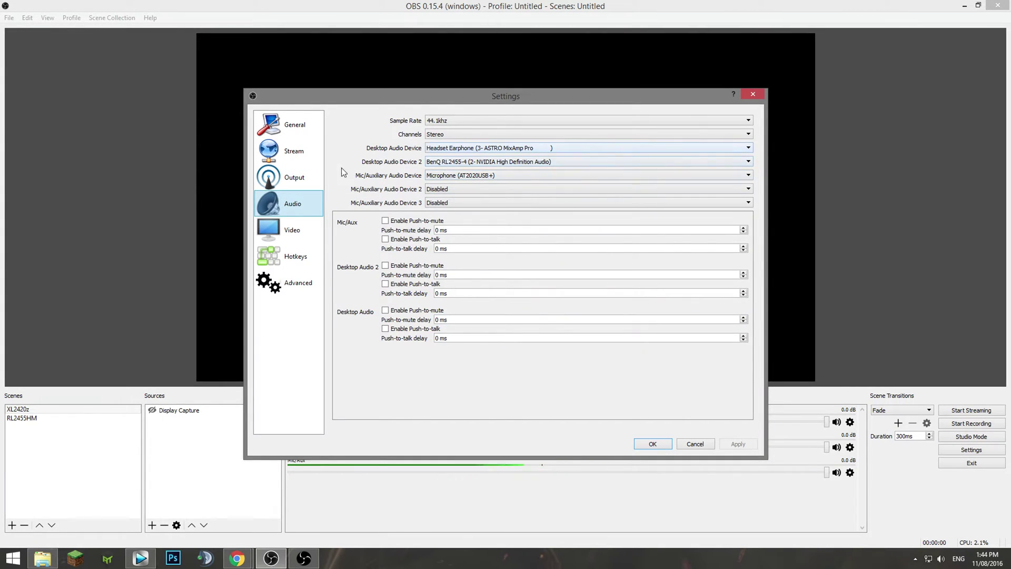
# Step: On the Recording tab, toggle audio track 3 and try x264 before reselecting NVENC H.264
pyautogui.click(296, 177)
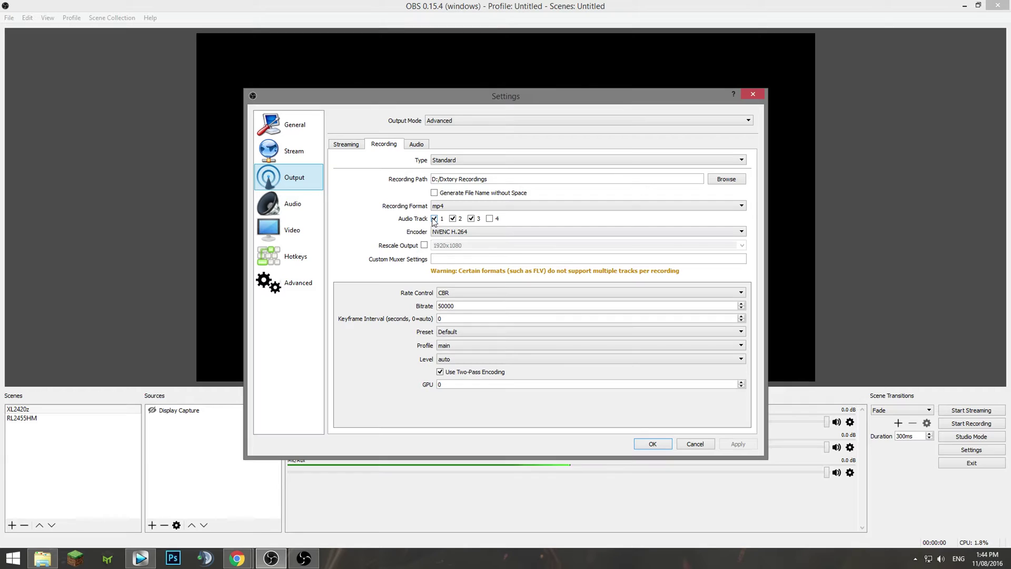
pyautogui.click(471, 219)
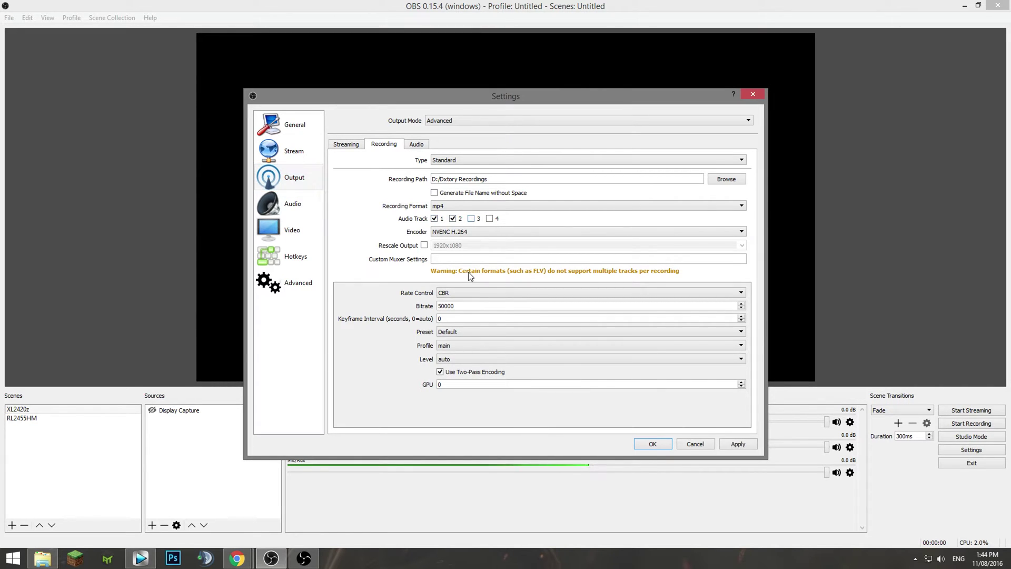
pyautogui.click(473, 231)
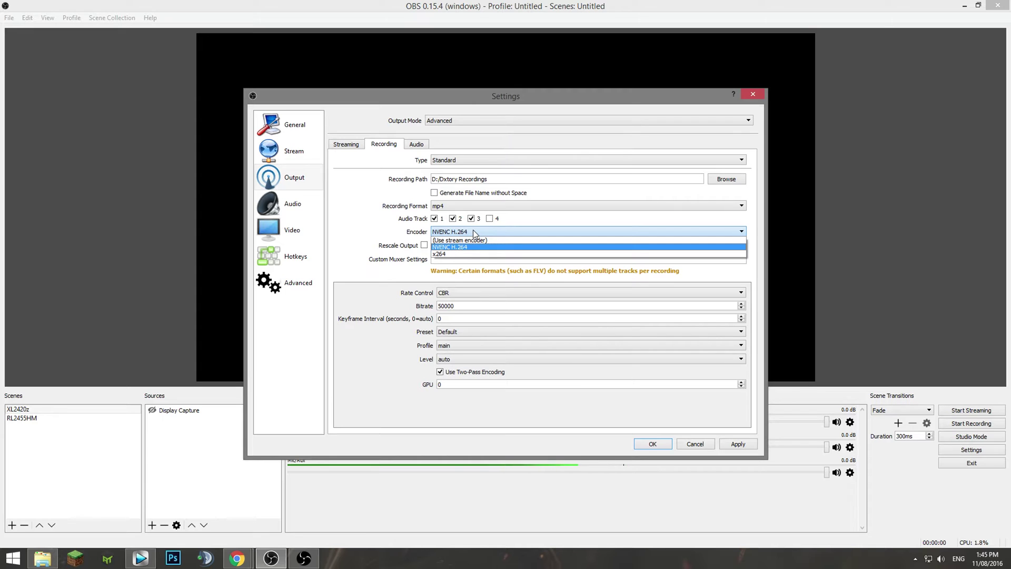
pyautogui.click(475, 231)
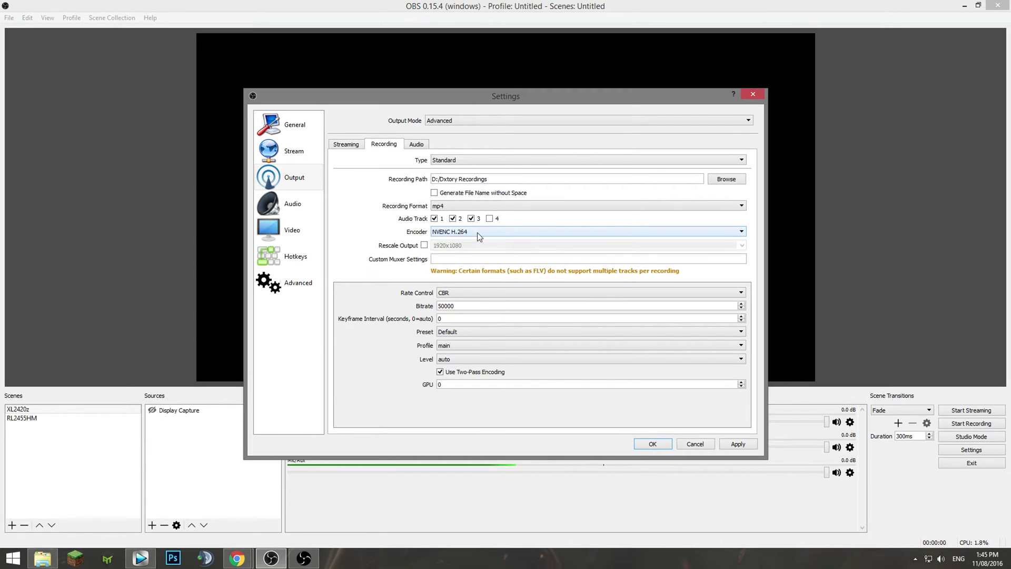
pyautogui.click(477, 232)
pyautogui.click(451, 254)
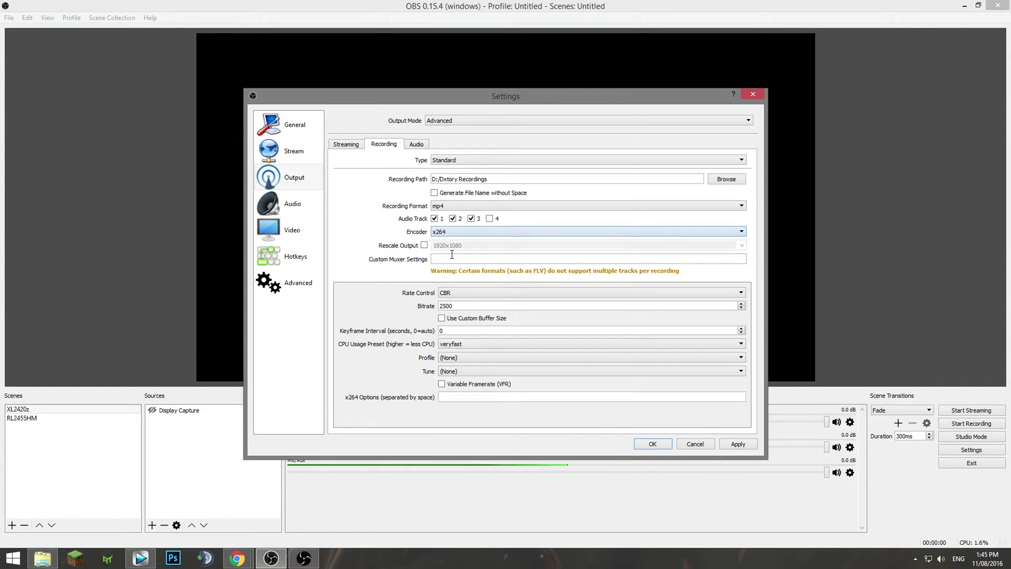
pyautogui.click(454, 232)
pyautogui.click(465, 246)
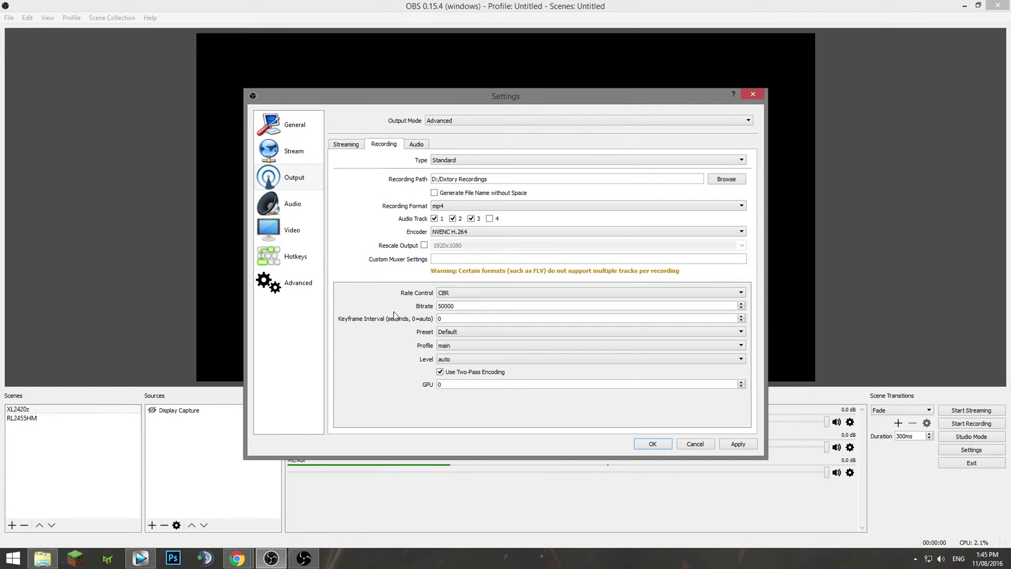
# Step: Keep CBR rate control at 50000 bitrate and set the GPU value to 1
pyautogui.click(455, 297)
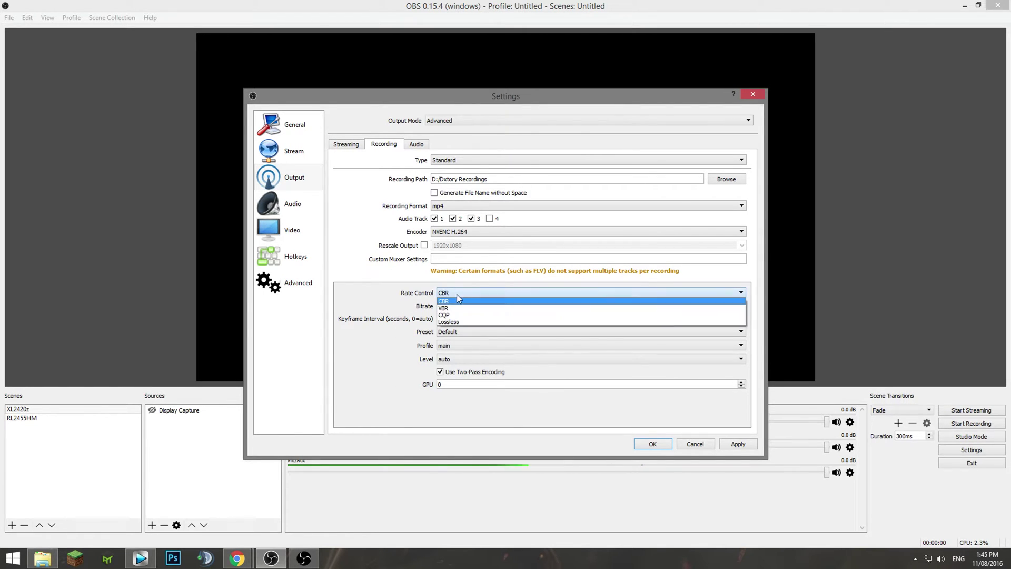
pyautogui.click(444, 300)
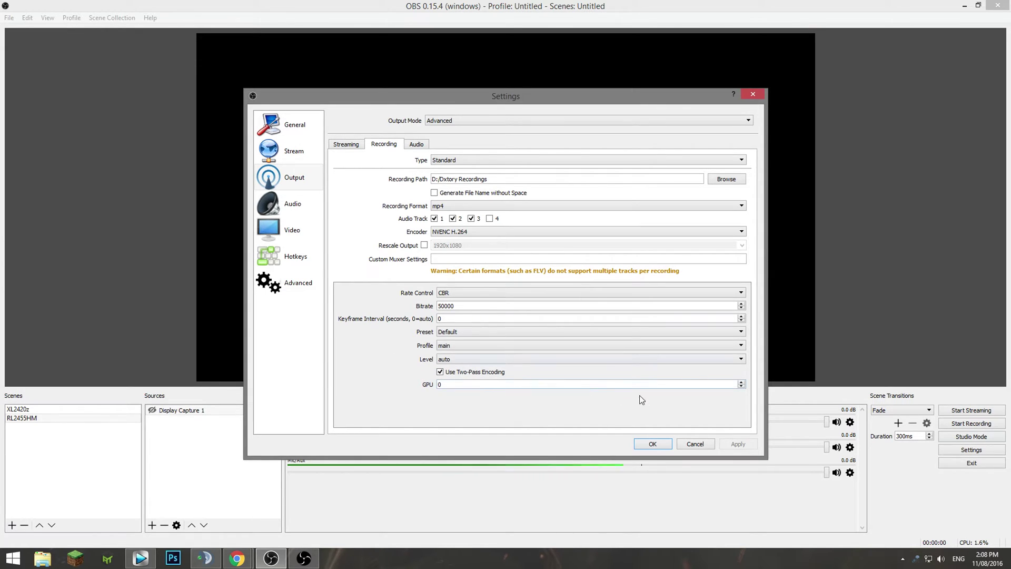
pyautogui.click(741, 381)
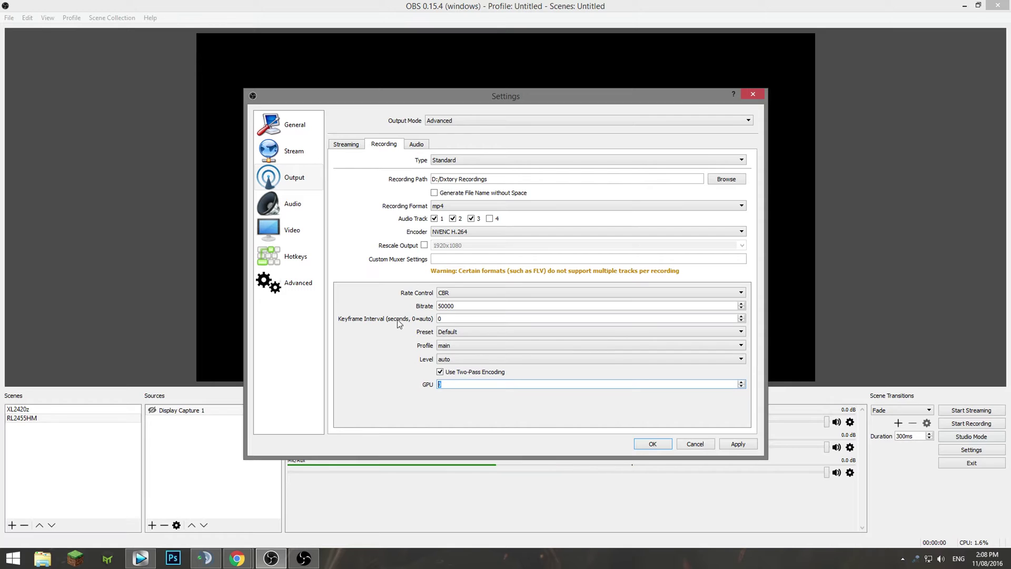
# Step: Keep the Track 1 audio bitrate at 320 and apply the output settings
pyautogui.click(416, 143)
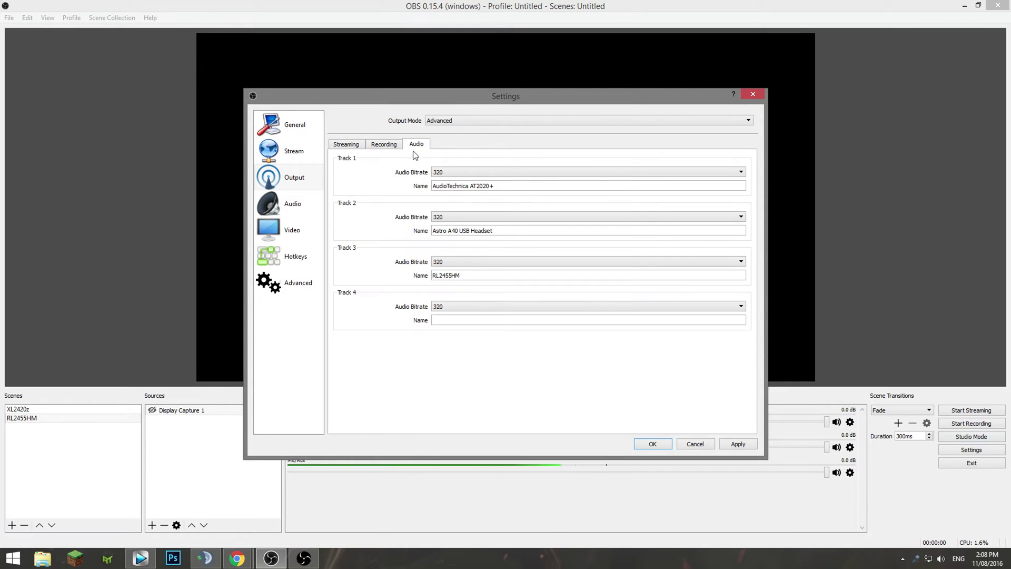
pyautogui.click(490, 171)
pyautogui.click(446, 239)
pyautogui.click(724, 440)
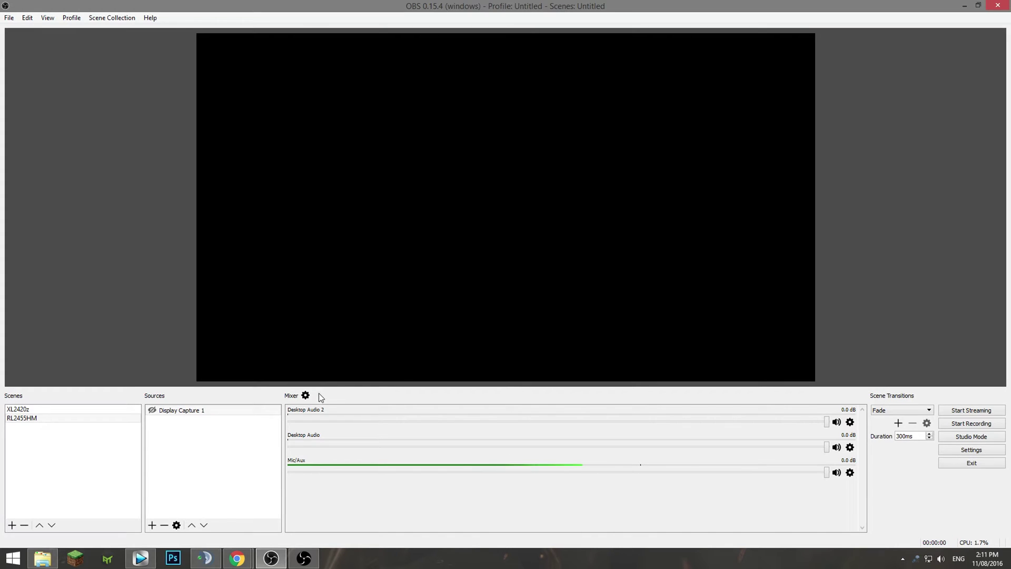
# Step: In Advanced Audio Properties, leave Mic/Aux checked on track 1 only, unchecking tracks 2–4
pyautogui.click(305, 395)
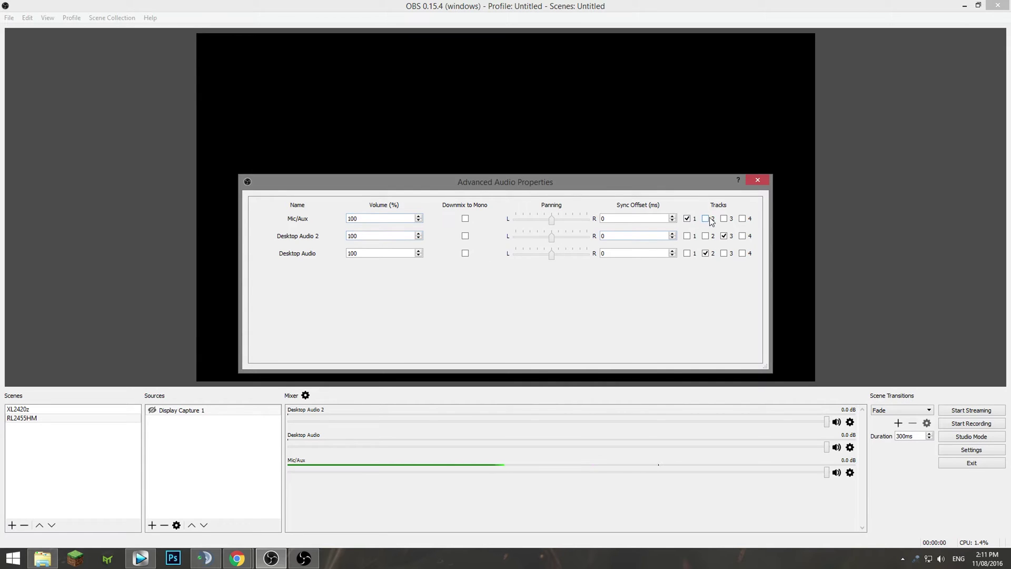
pyautogui.click(744, 220)
pyautogui.click(726, 220)
pyautogui.click(707, 219)
pyautogui.click(706, 218)
pyautogui.click(725, 219)
pyautogui.click(743, 218)
pyautogui.click(758, 181)
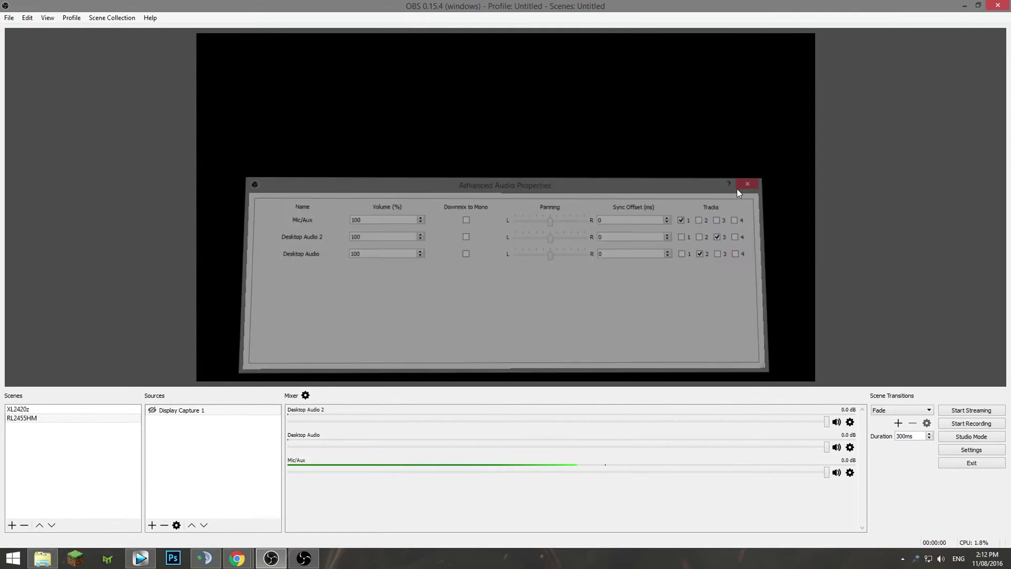
# Step: Add a new scene named Scene 1
pyautogui.rightClick(29, 444)
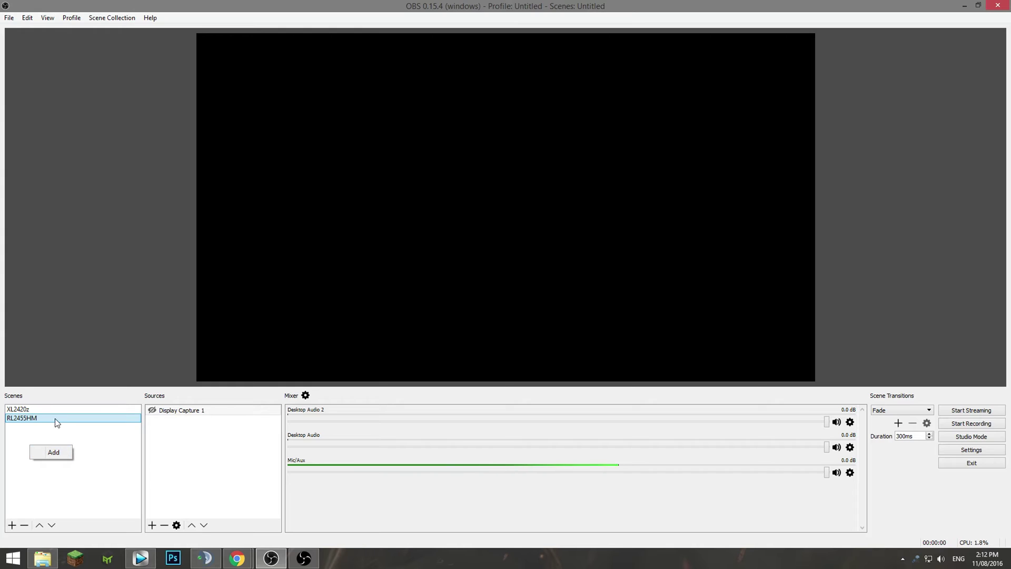
pyautogui.click(52, 451)
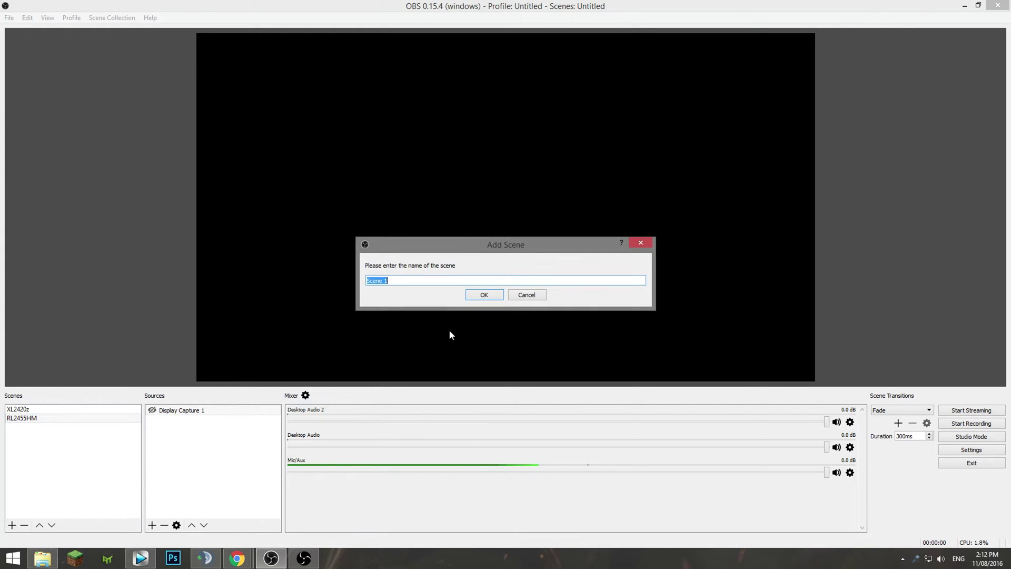
pyautogui.click(478, 298)
# Step: Add a Display Capture 2 source to Scene 1 capturing Display 0
pyautogui.rightClick(201, 423)
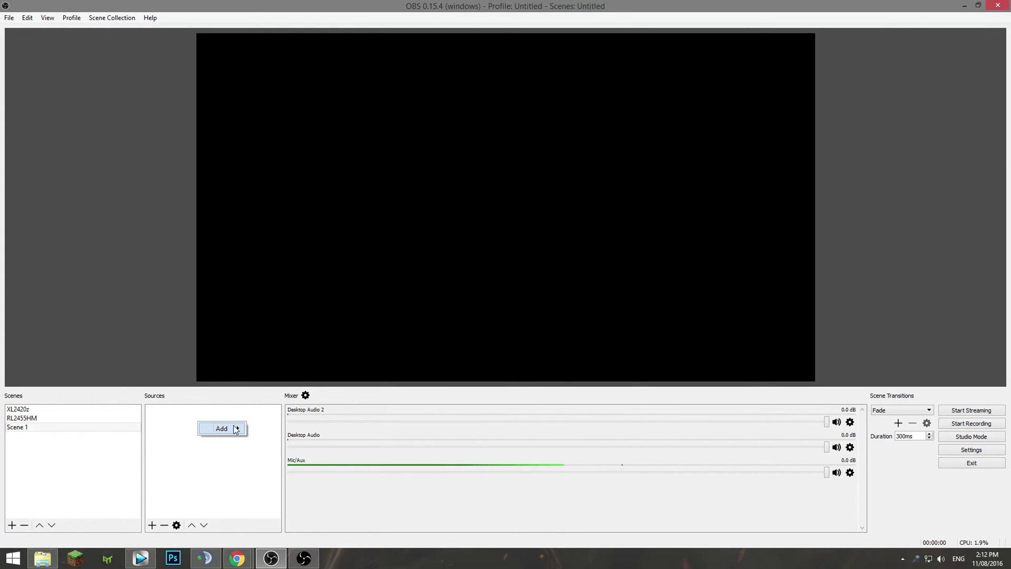
pyautogui.moveTo(237, 428)
pyautogui.click(284, 488)
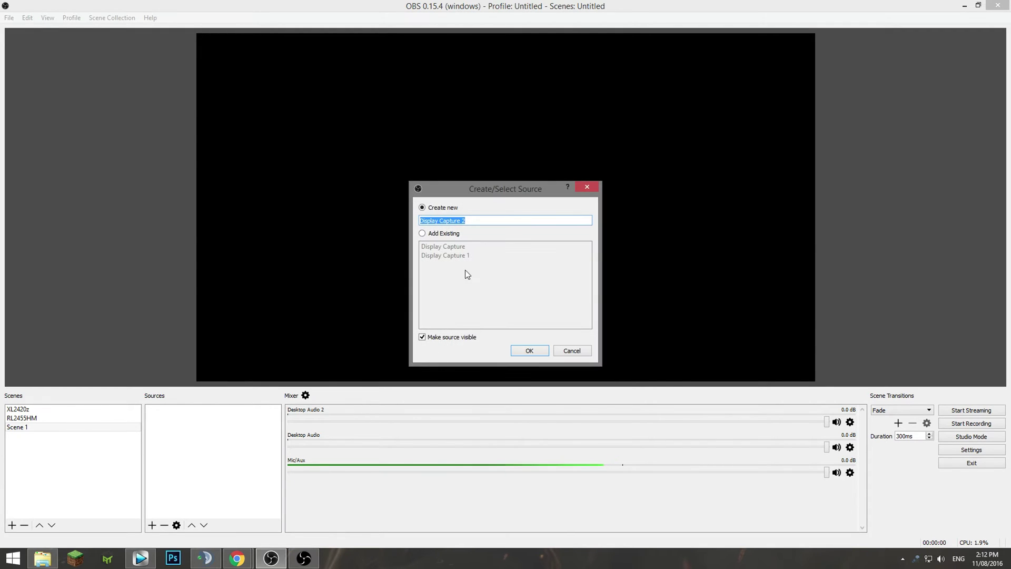
pyautogui.click(529, 351)
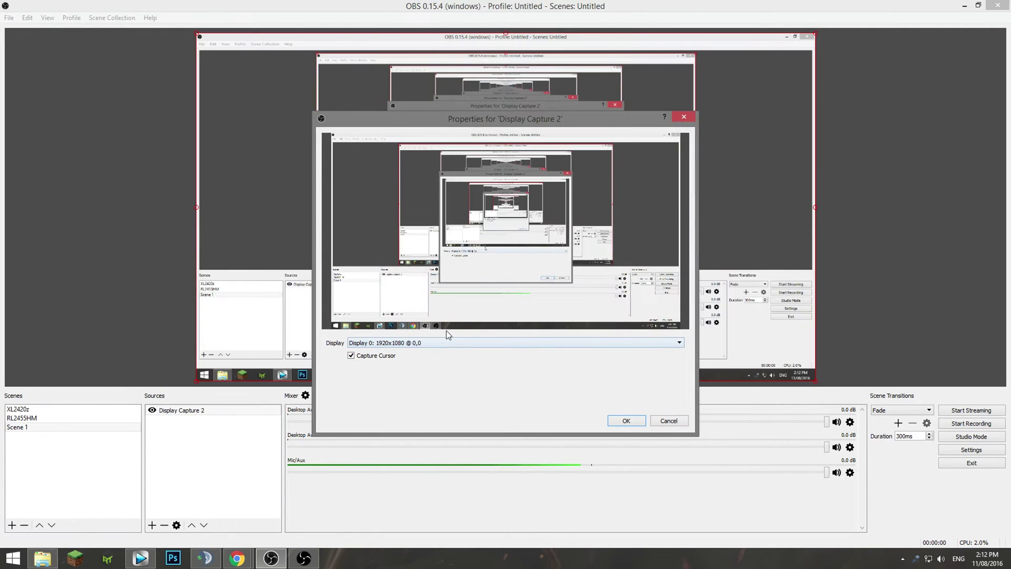
pyautogui.click(432, 342)
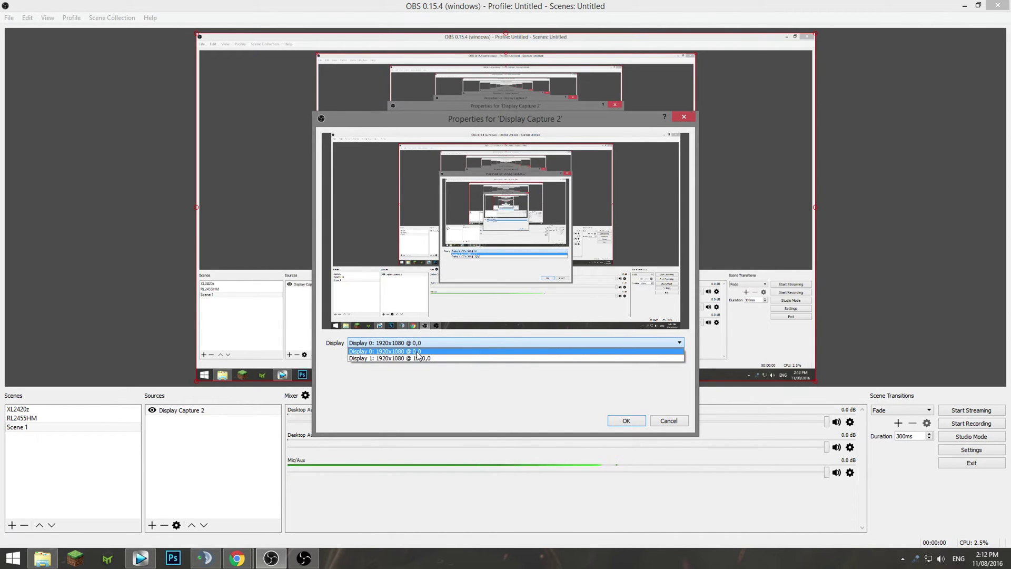
pyautogui.click(419, 352)
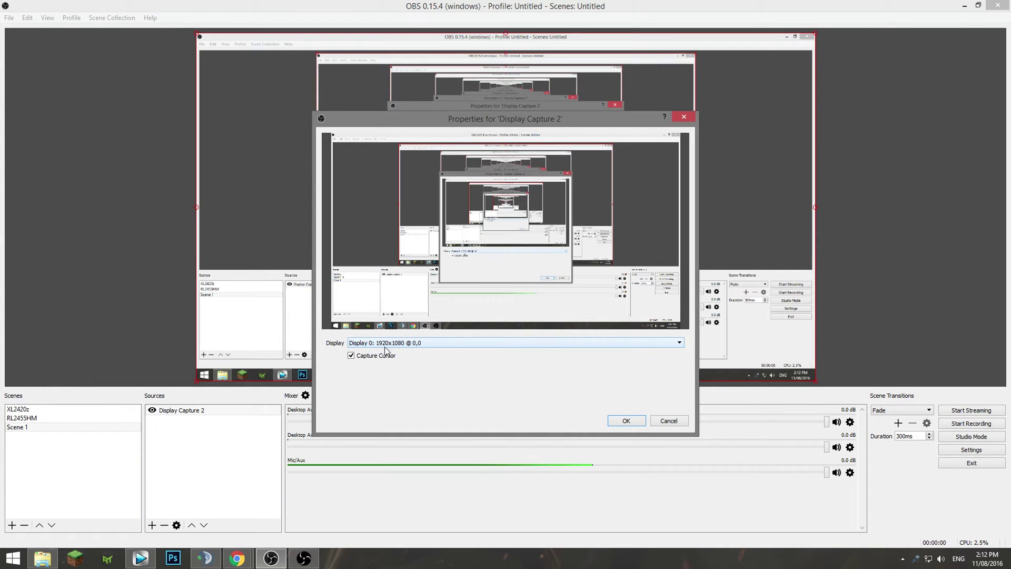
pyautogui.click(634, 423)
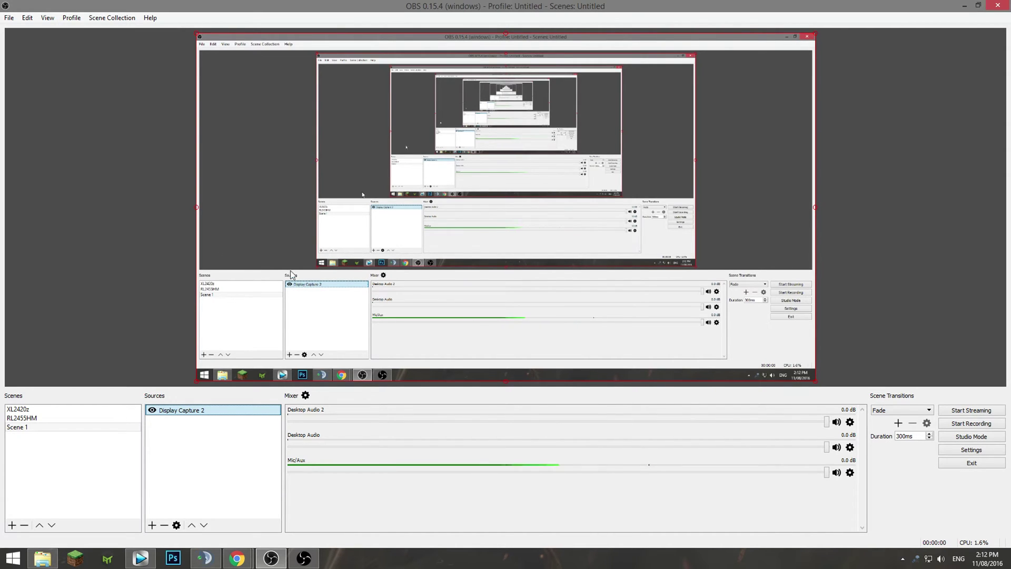
# Step: Start the OBS recording with the Black Ops III replay and TeamSpeak on screen
pyautogui.moveTo(302, 562)
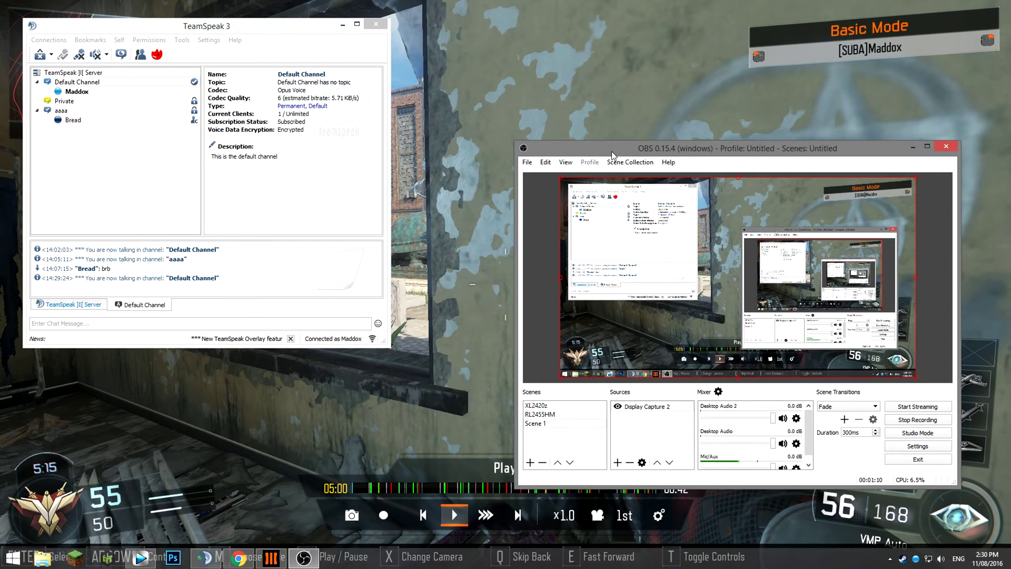
# Step: Hide OBS and join the other user in the password-protected TeamSpeak channel aaaa
pyautogui.hotkey('alt', 'Tab')
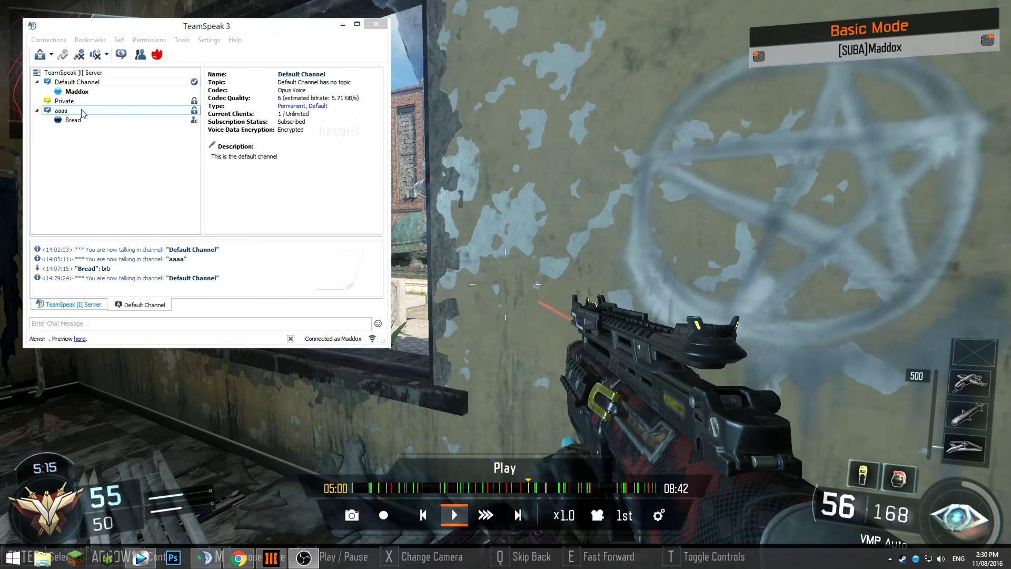
pyautogui.rightClick(81, 112)
pyautogui.click(116, 118)
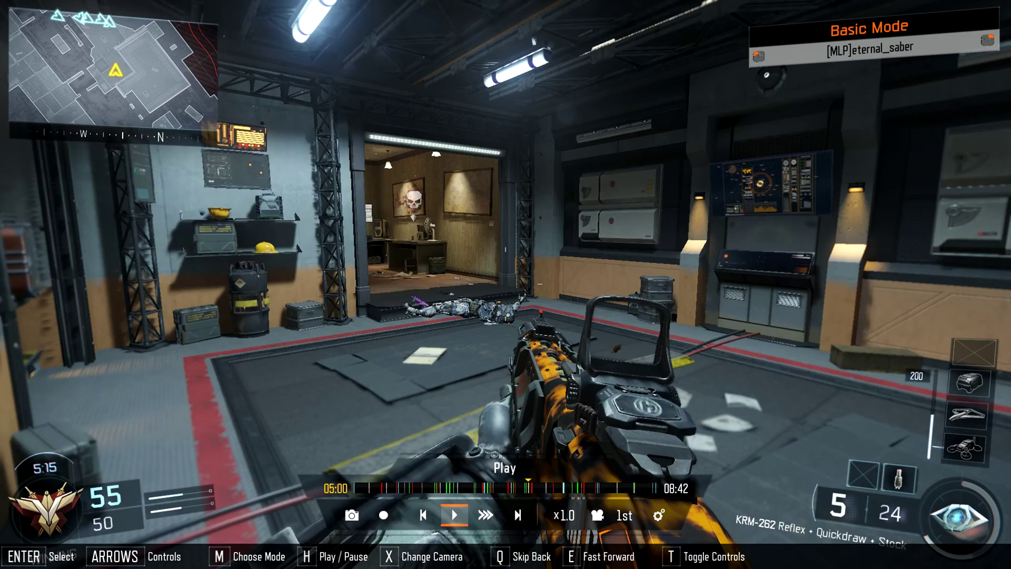
# Step: Play the Black Ops III replay, follow a different player, then pause it
pyautogui.press('h')
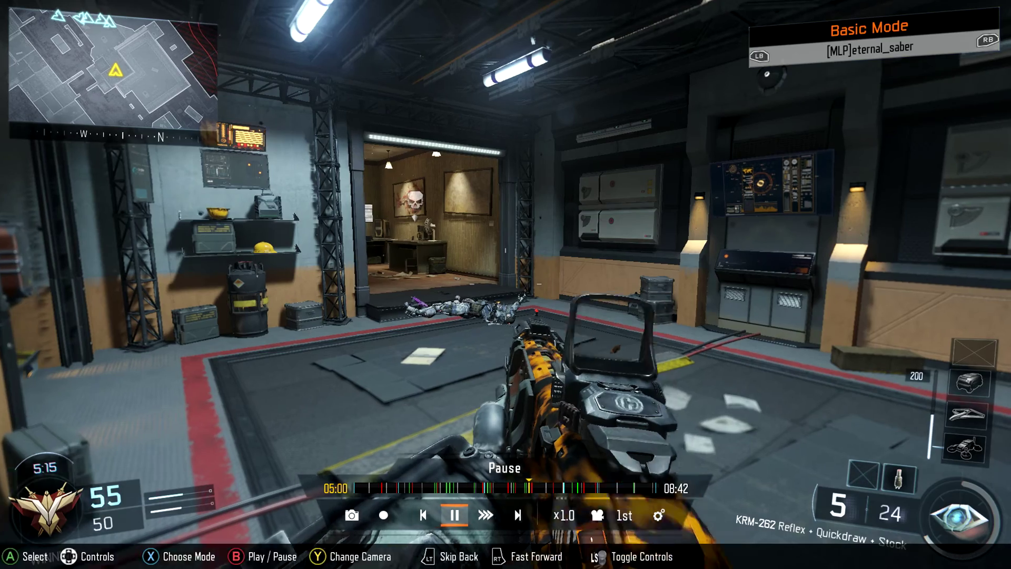
pyautogui.press('e')
pyautogui.press('e')
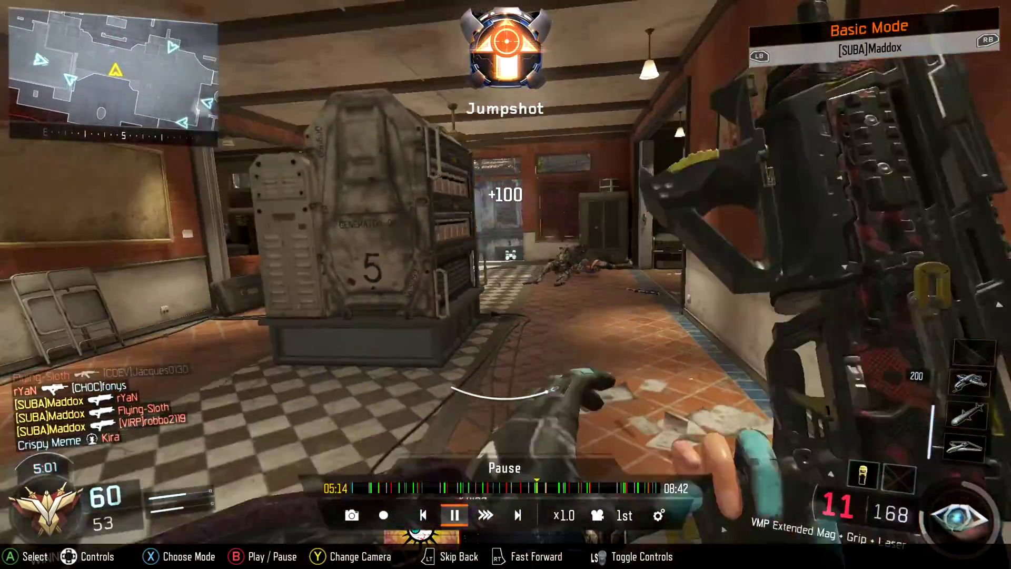
pyautogui.press('space')
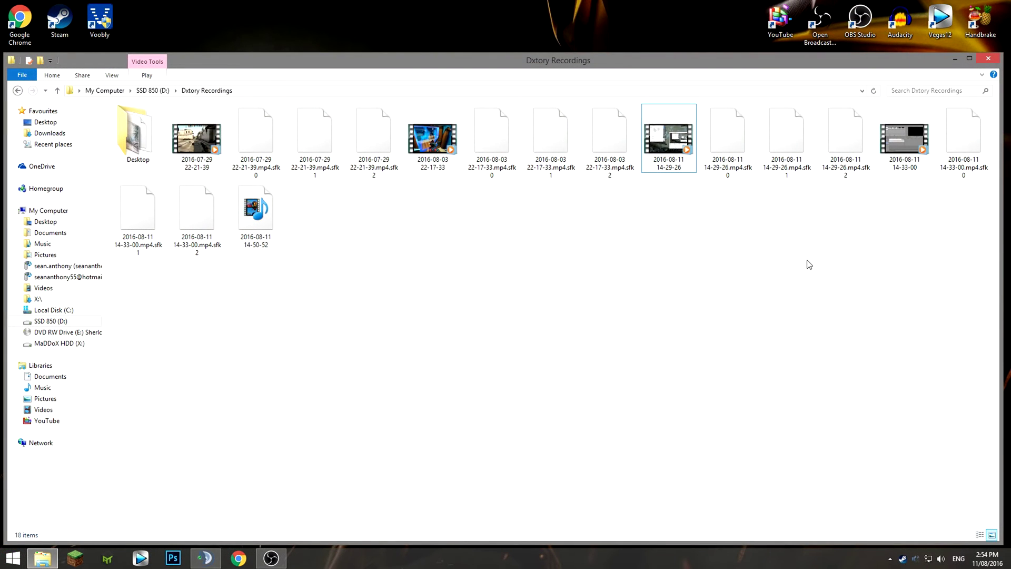
pyautogui.moveTo(677, 164); pyautogui.dragTo(946, 27)
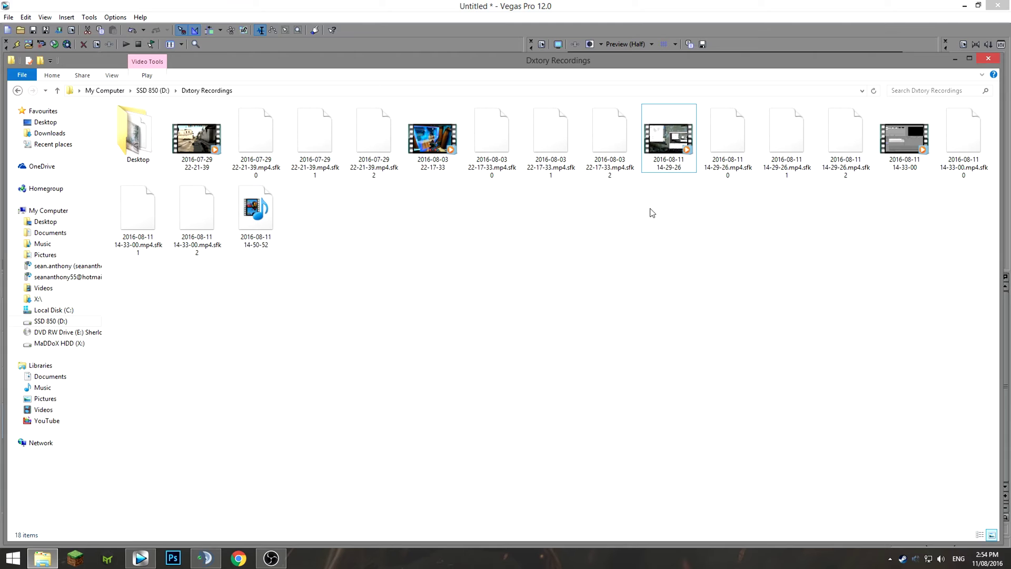
pyautogui.click(591, 7)
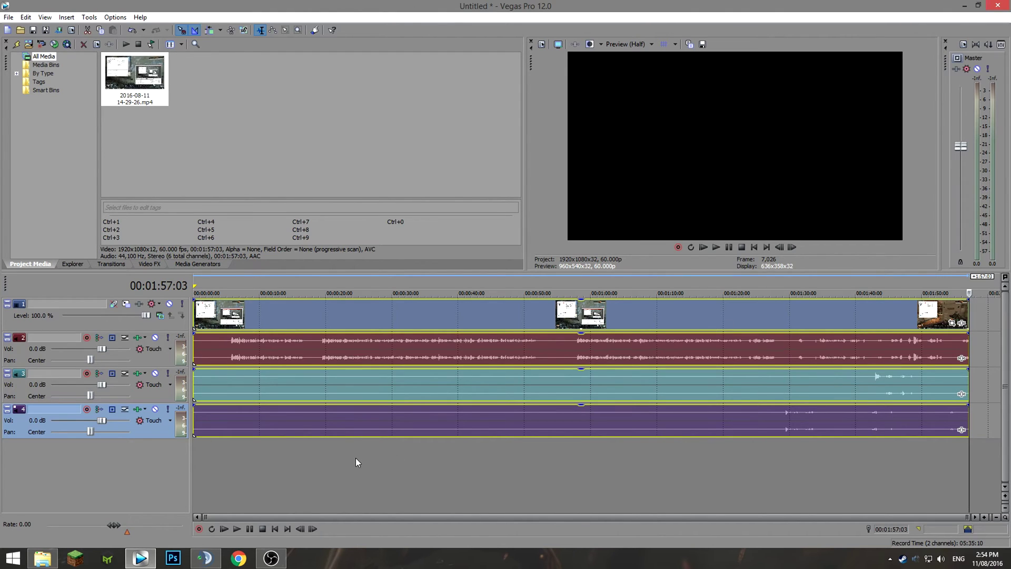
# Step: Play the recording from about 01:26, then jump ahead to about 01:42
pyautogui.click(767, 454)
pyautogui.click(716, 247)
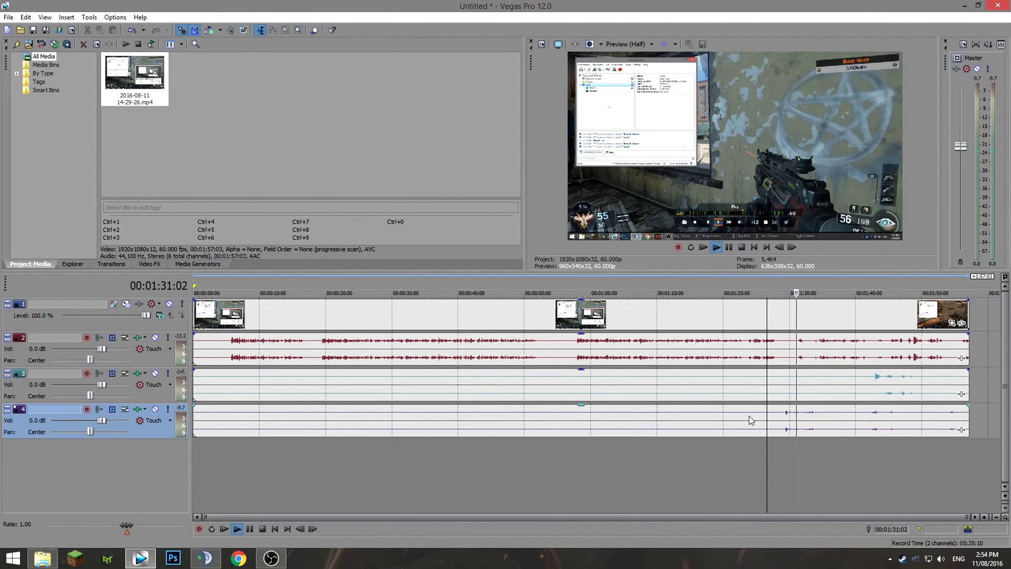
pyautogui.click(873, 474)
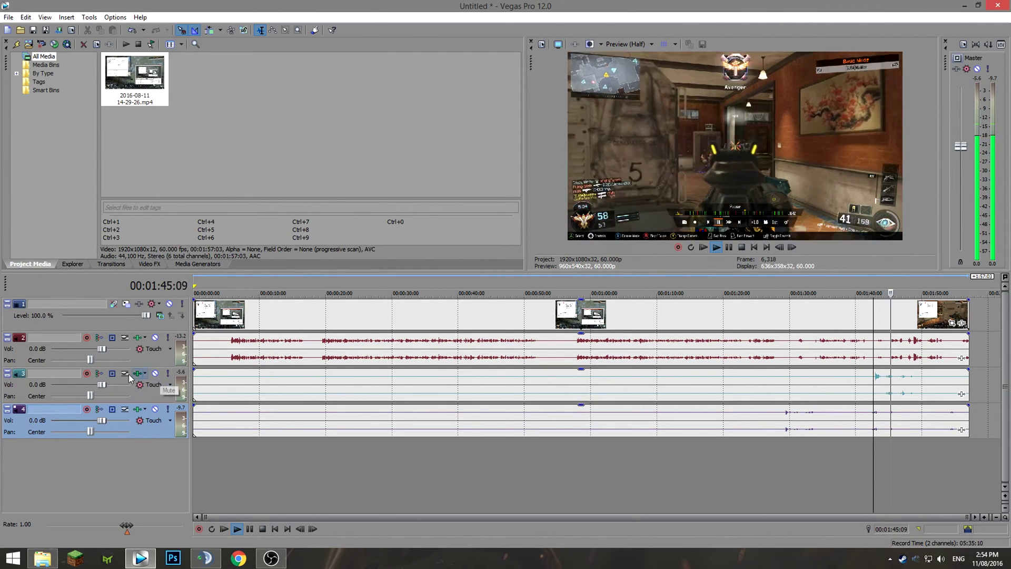
# Step: Lower audio track 3 to -6.0 dB and mute audio tracks 2 and 4
pyautogui.moveTo(102, 384); pyautogui.dragTo(79, 385)
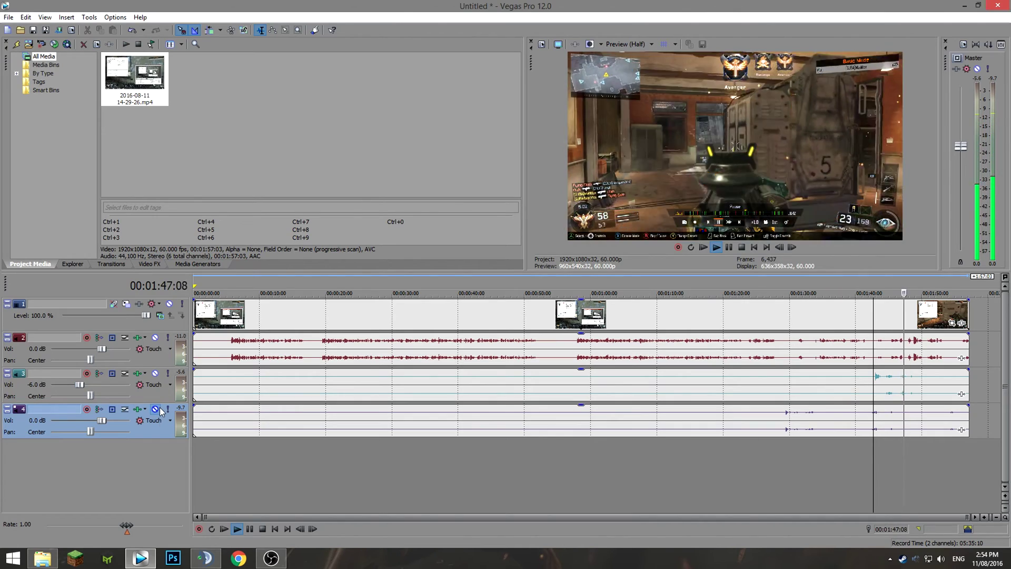
pyautogui.click(156, 337)
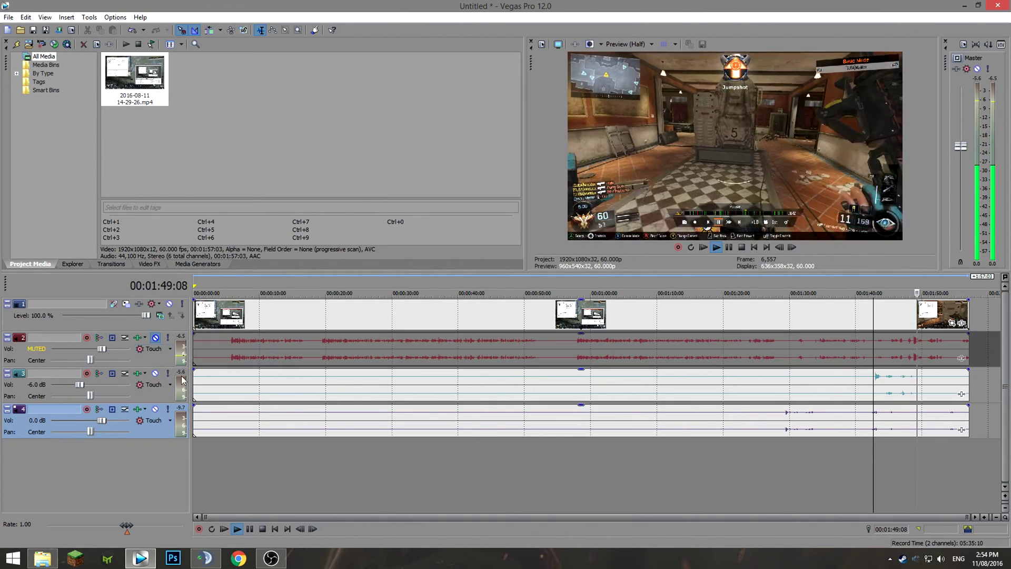
pyautogui.click(156, 409)
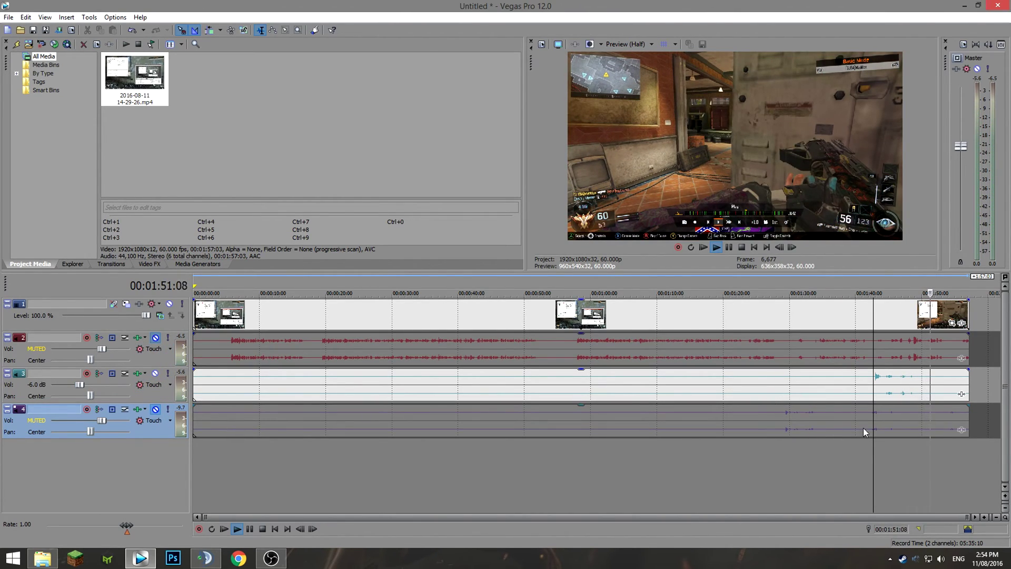